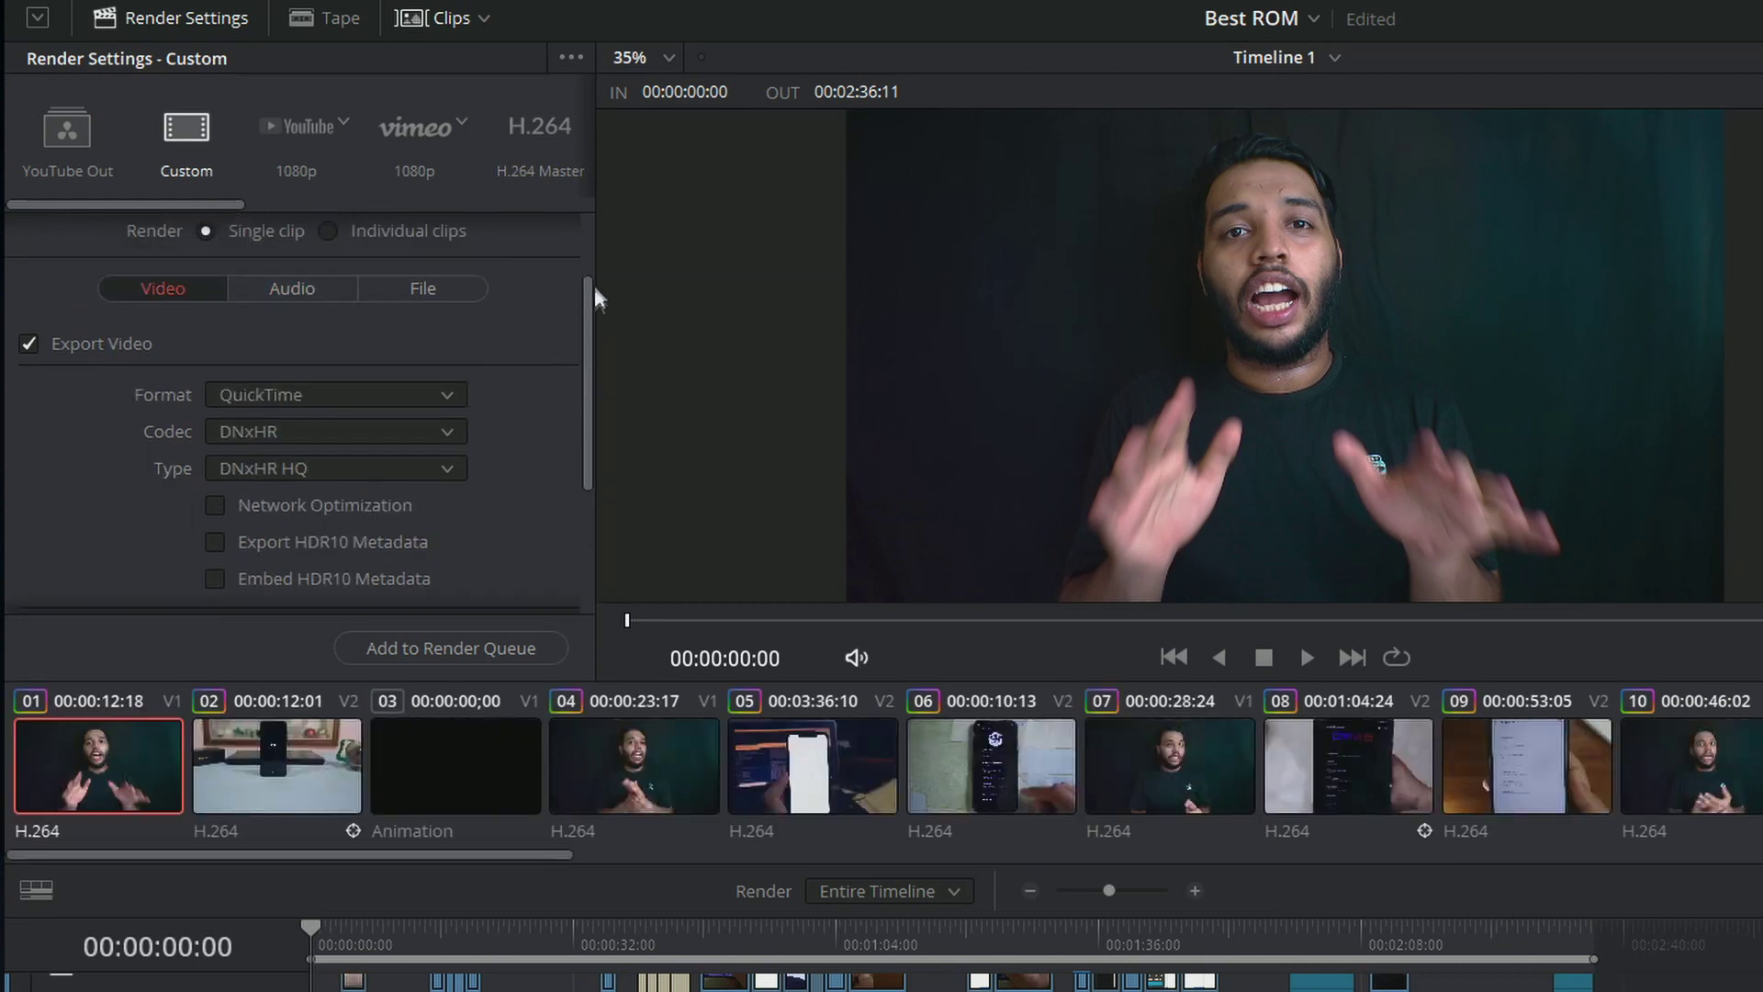
- Set the render to a QuickTime file using the DNxHR codec at DNxHR HQ quality
scroll(566, 316, "up", 2)
scroll(247, 238, "down", 2)
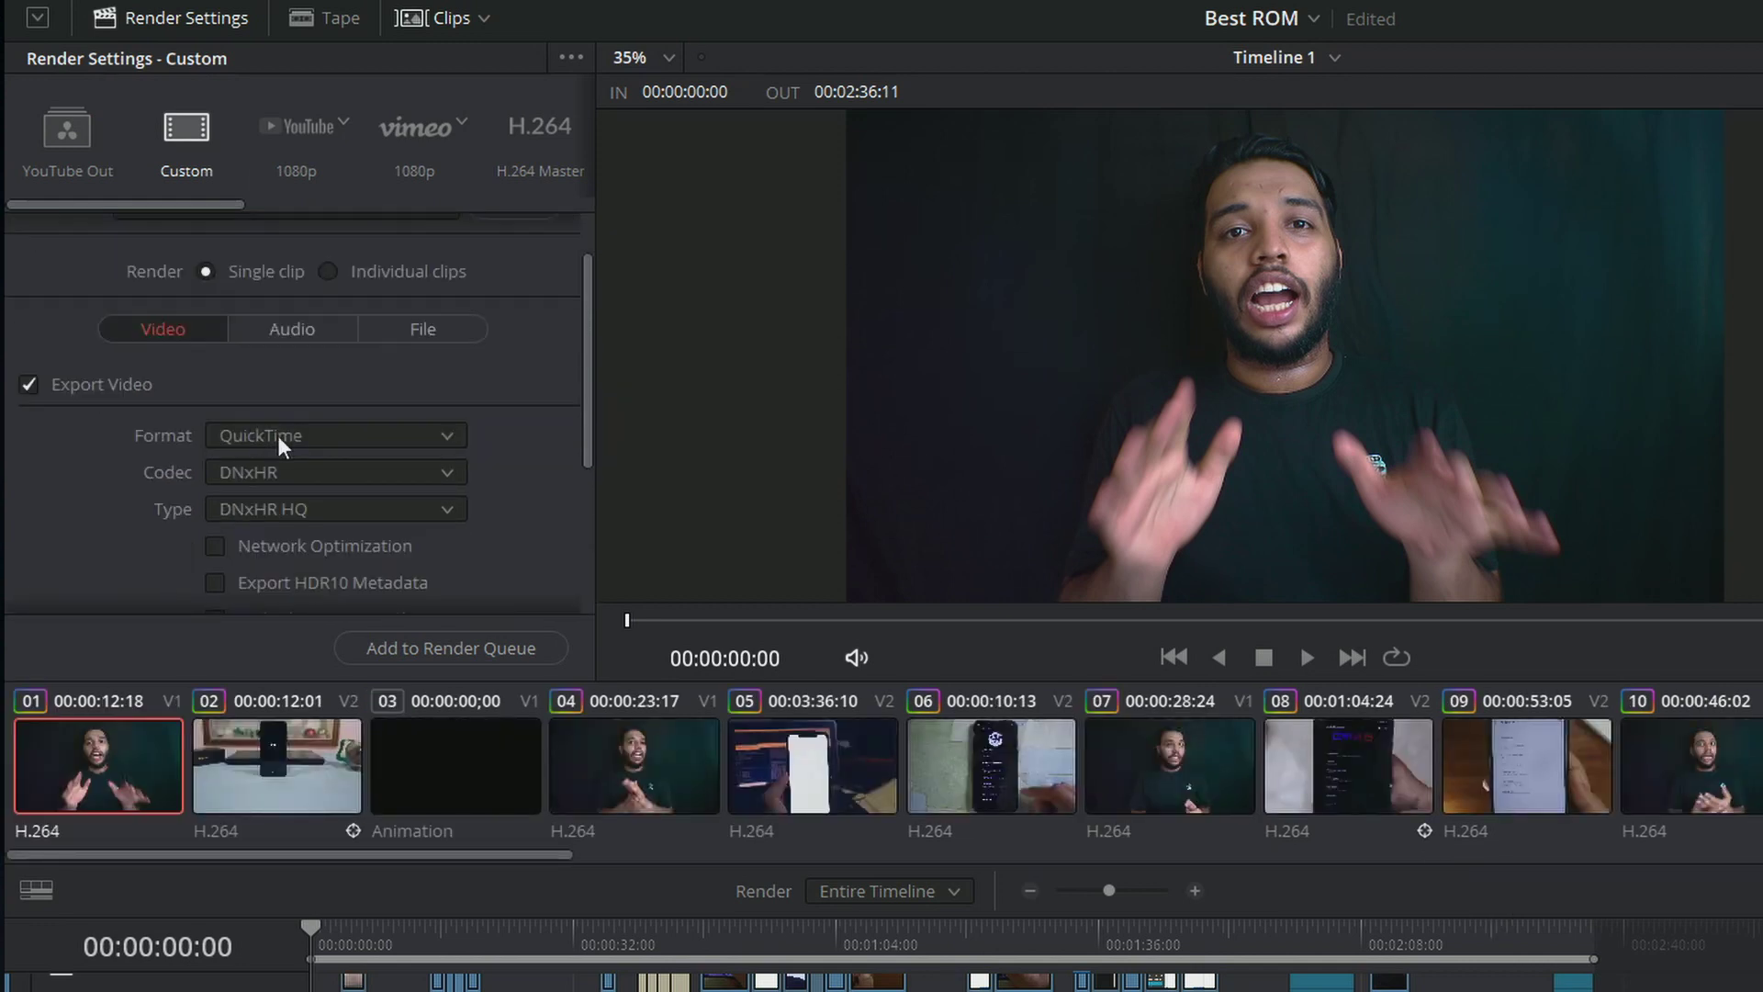
left_click(307, 437)
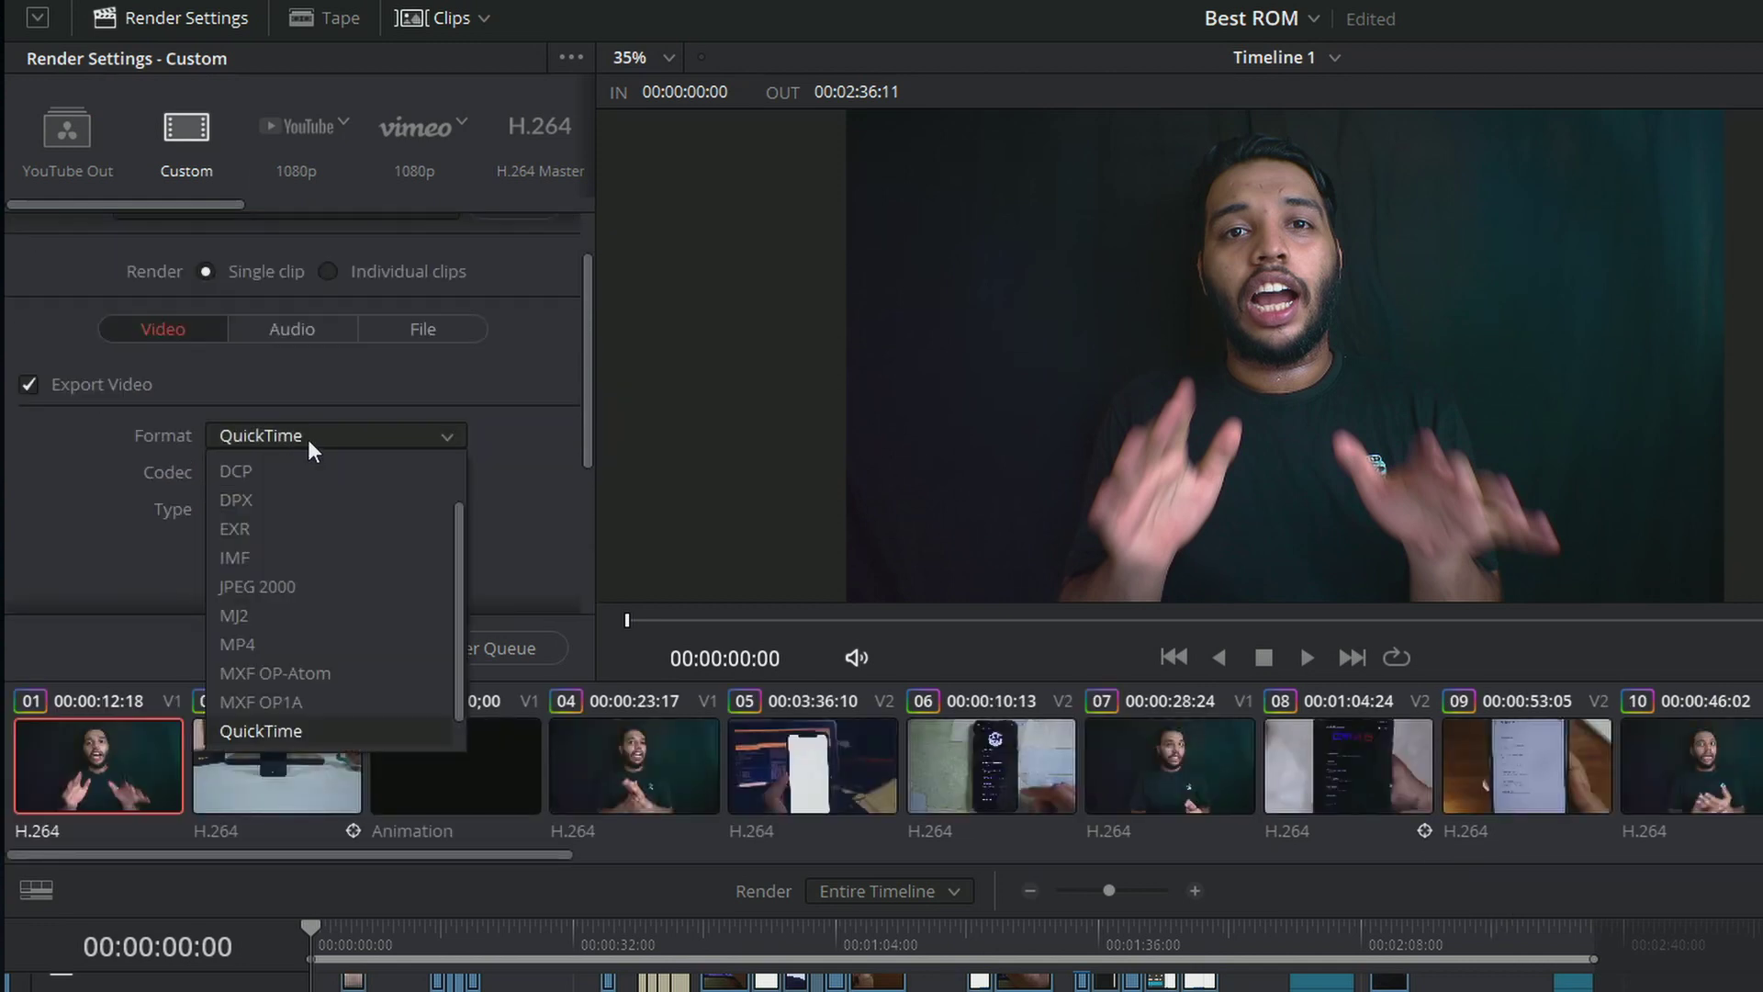
left_click(303, 731)
left_click(275, 474)
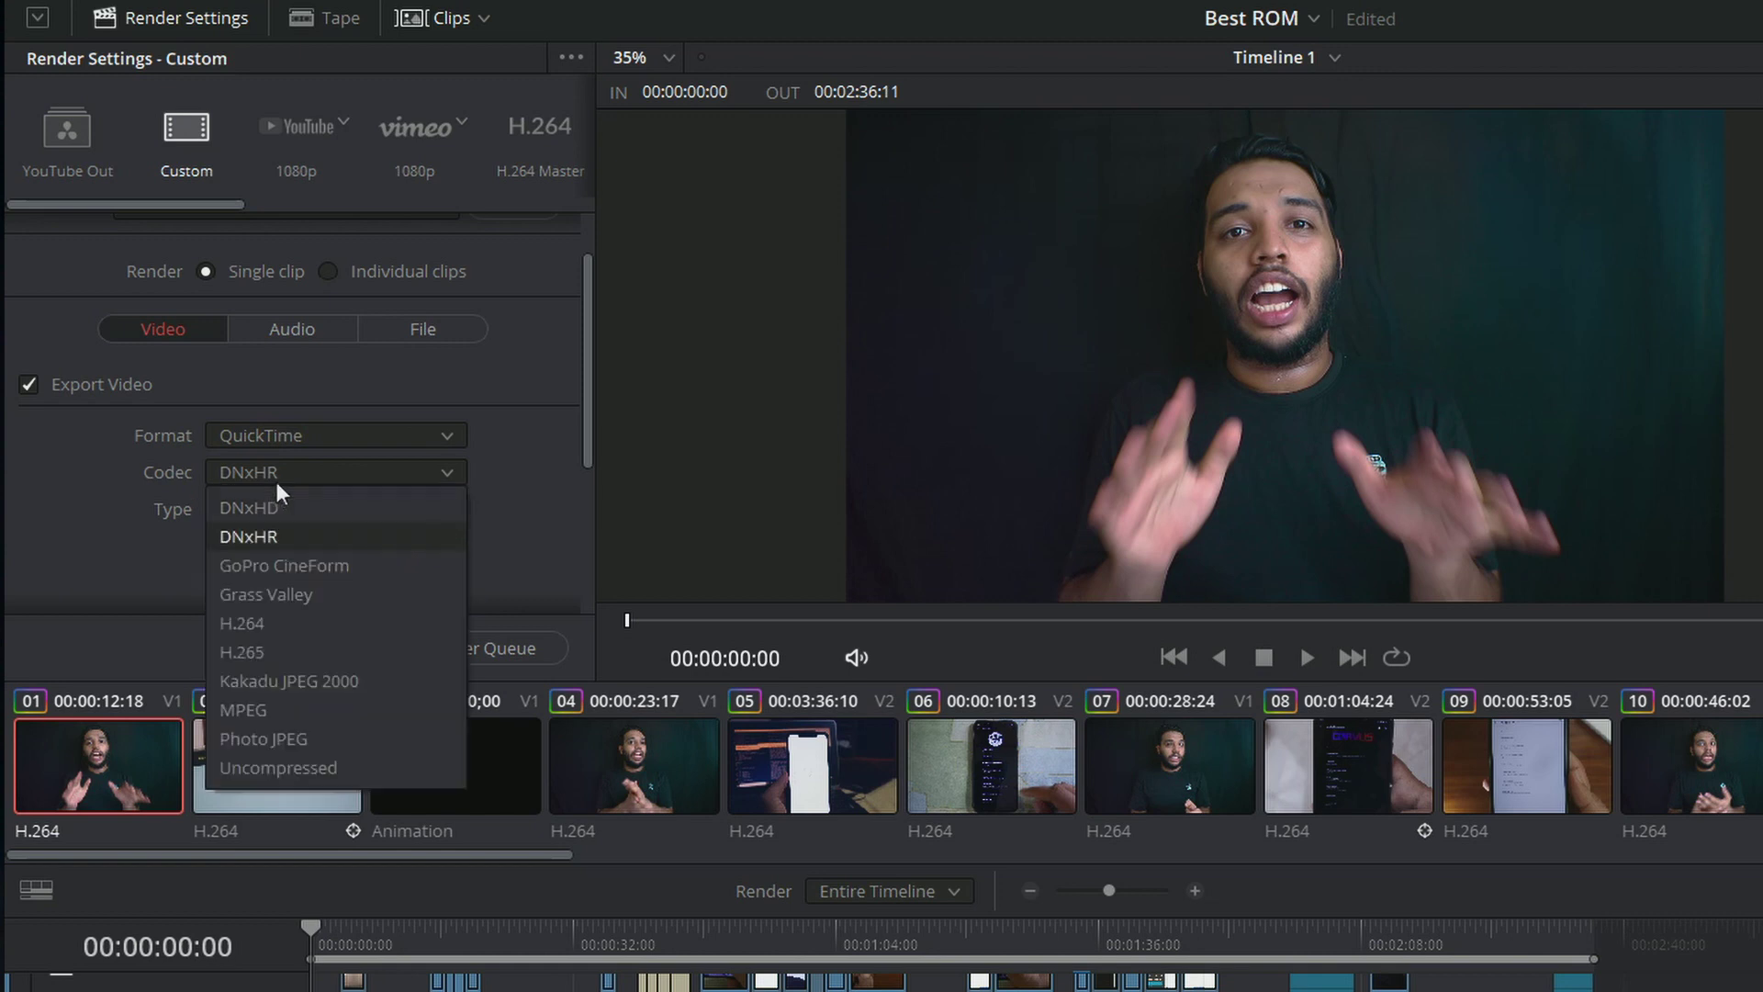
left_click(266, 538)
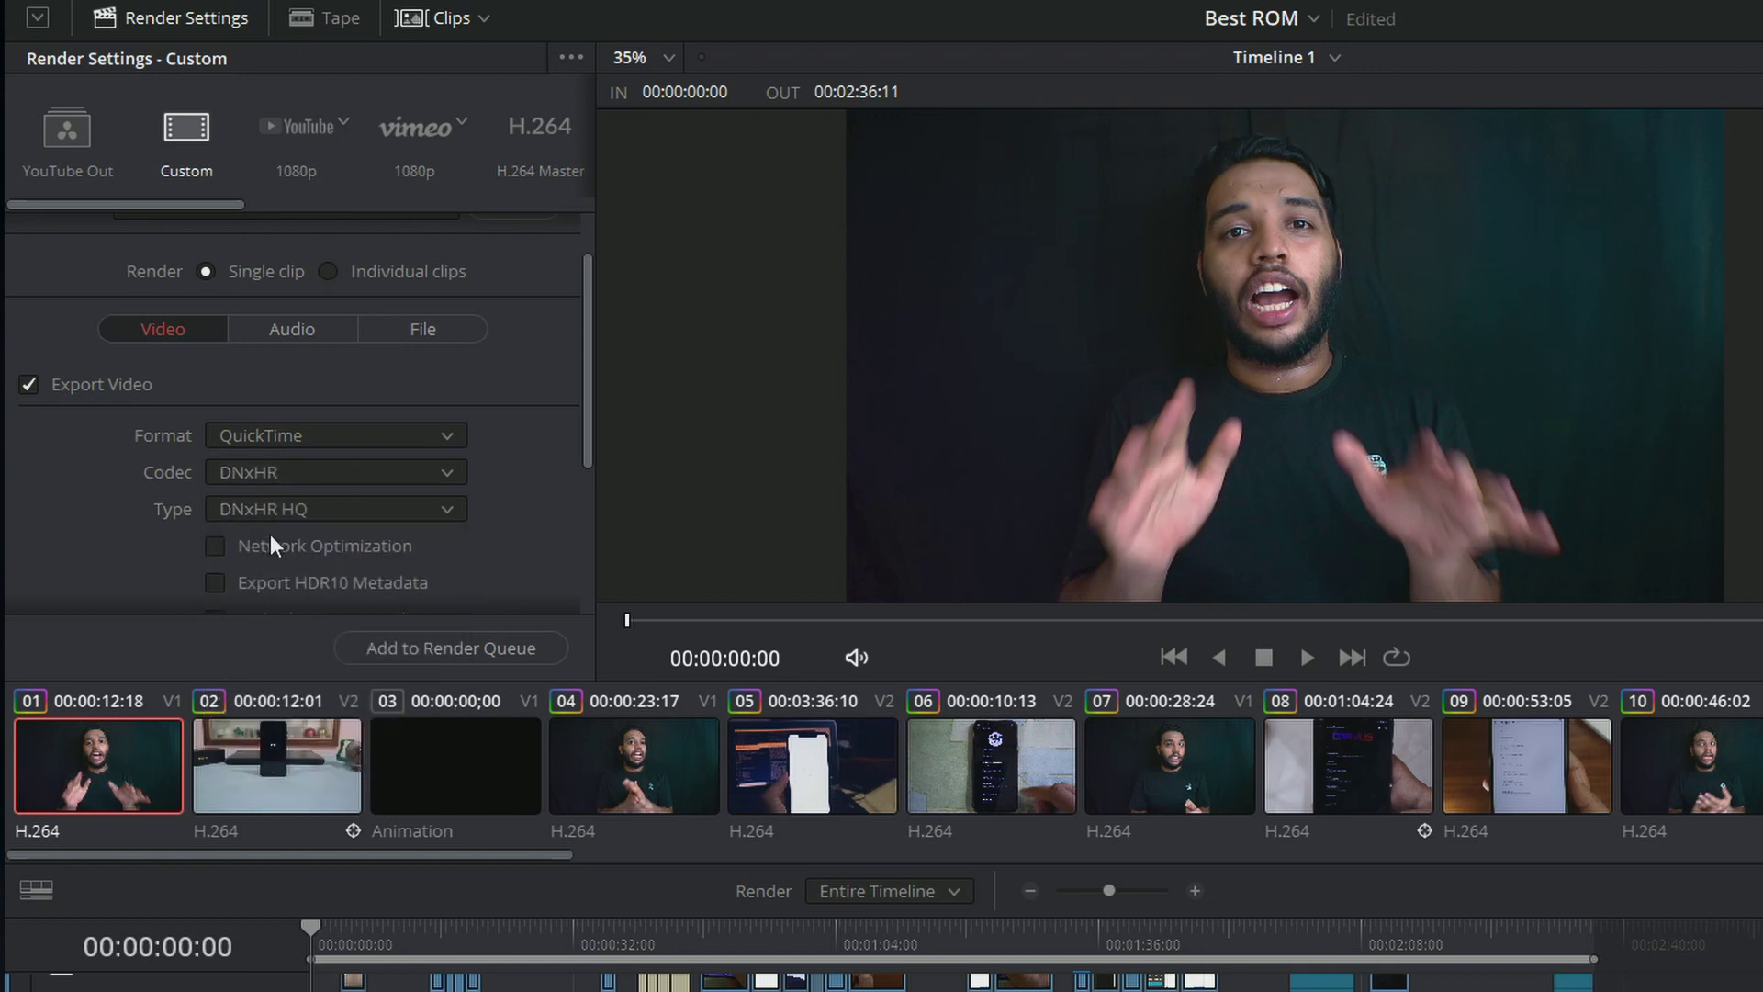
left_click(365, 513)
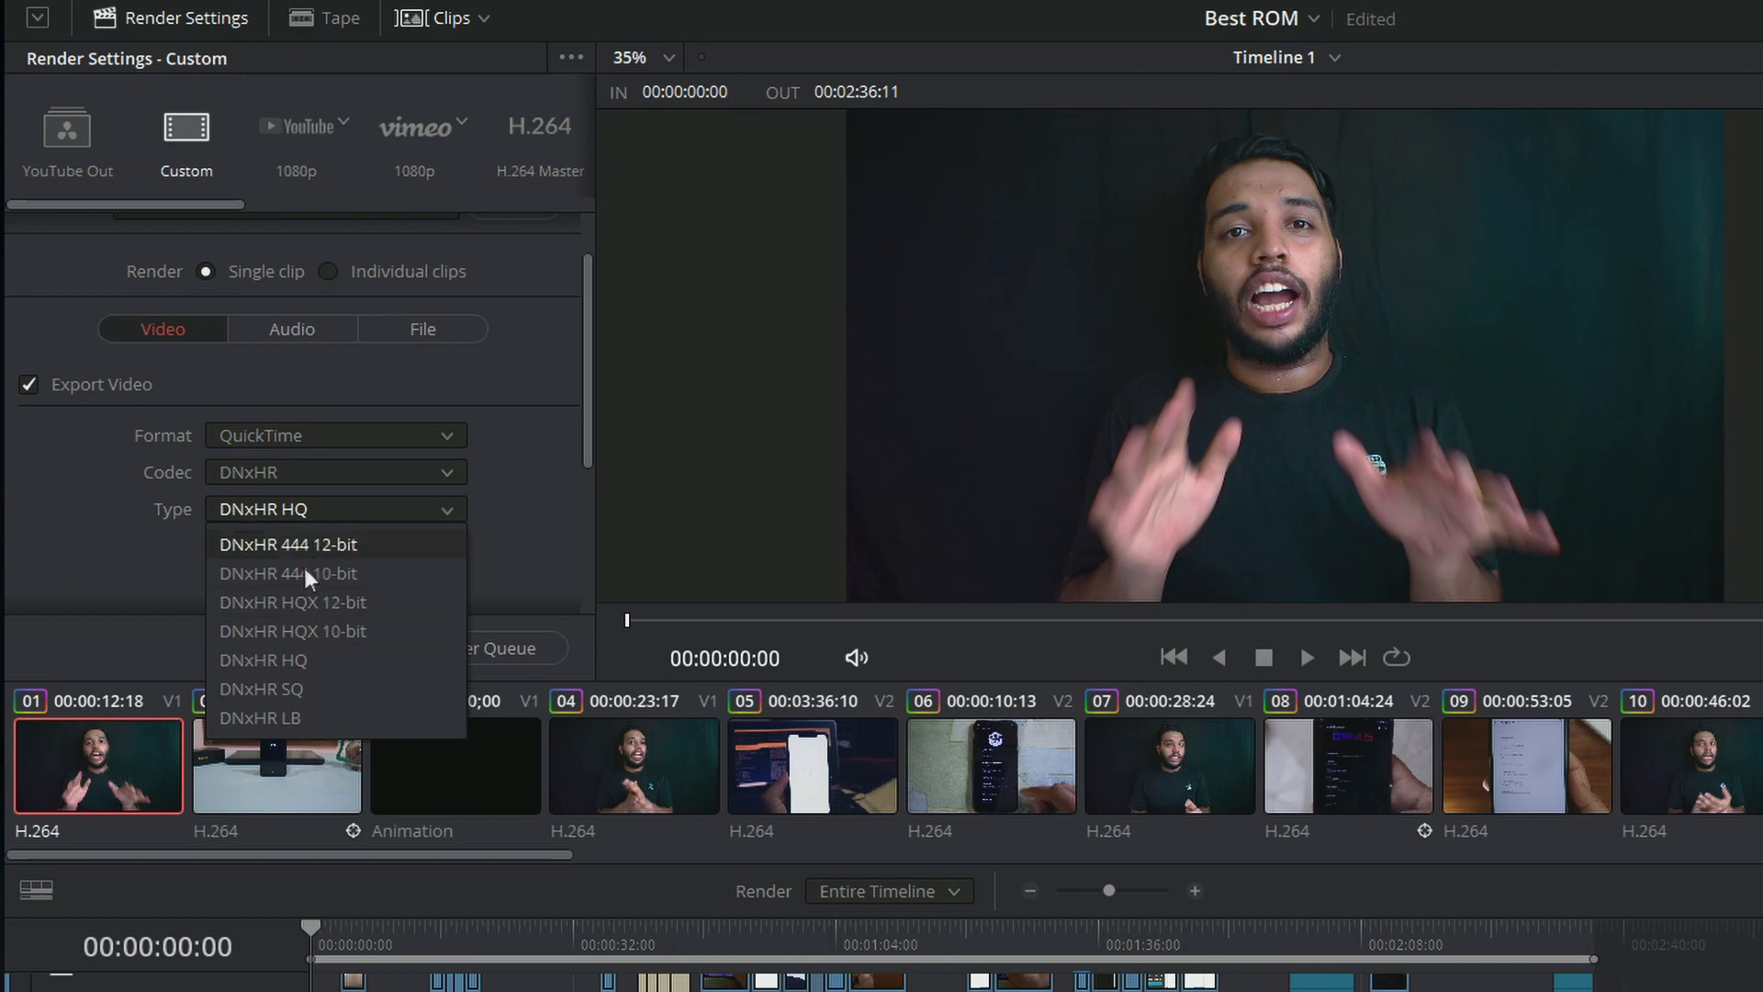
left_click(307, 661)
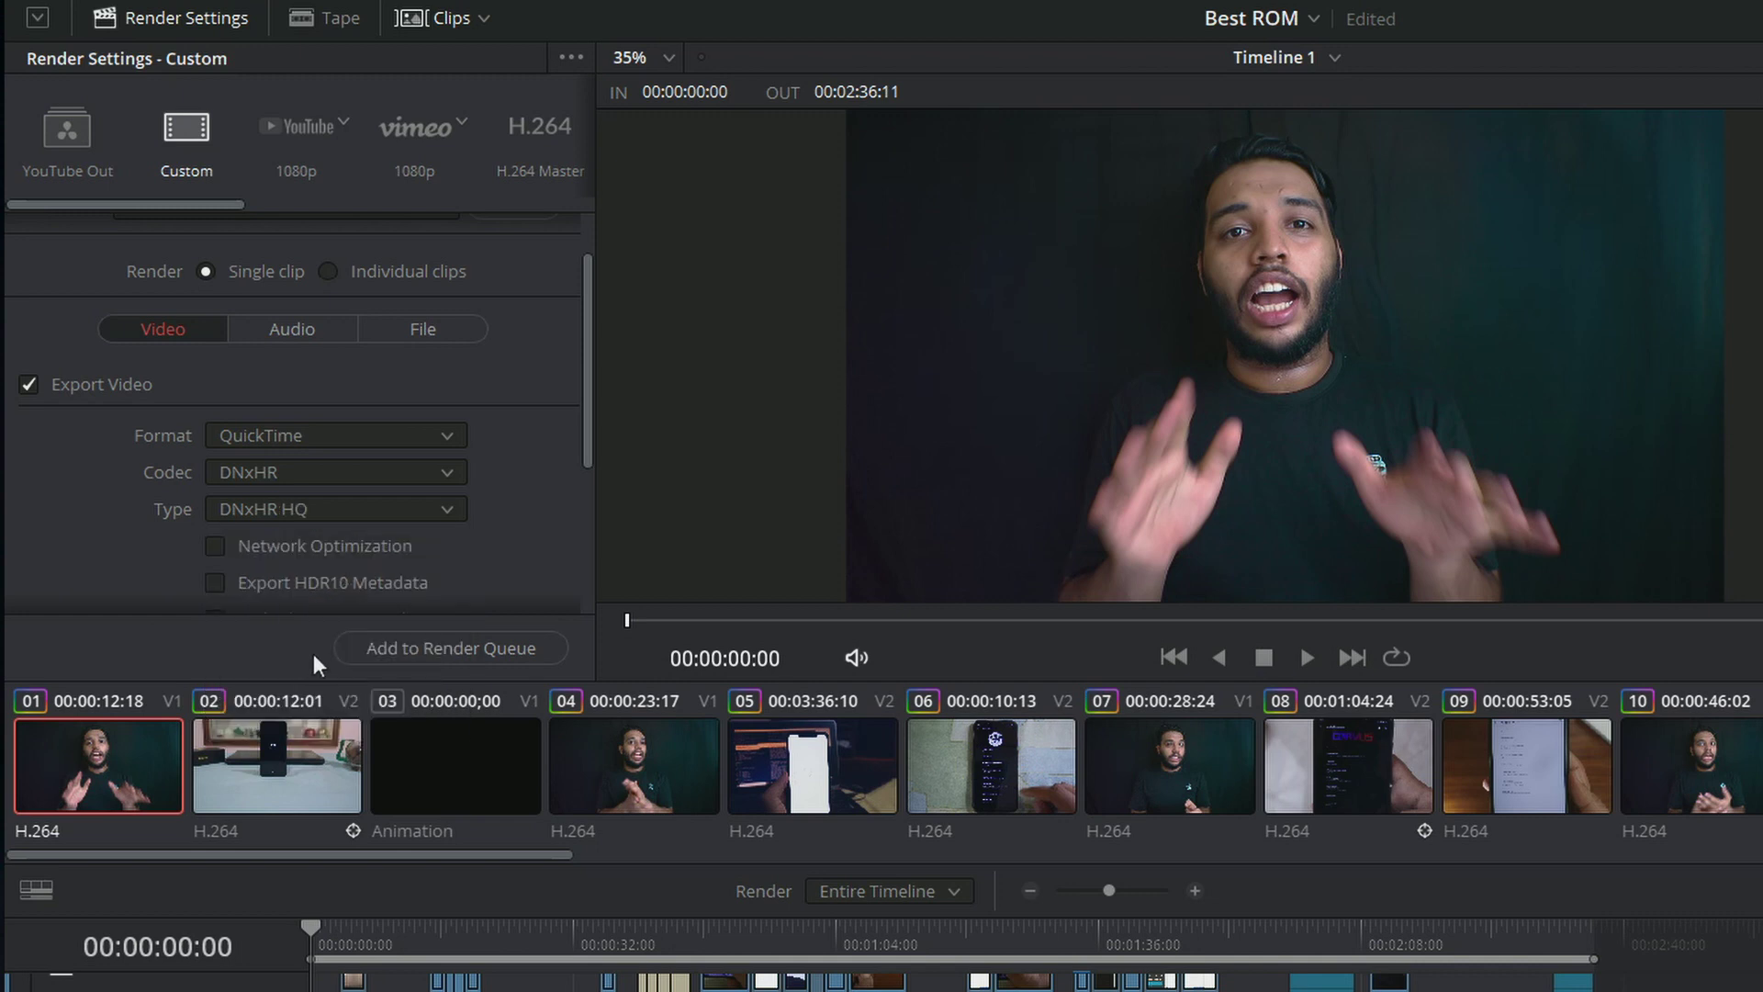
- Check the 6.79 GB size of 'Untitled dnxhd ieee float 96 10bit.mov' in Davinci Output
left_click_drag(588, 398, 584, 539)
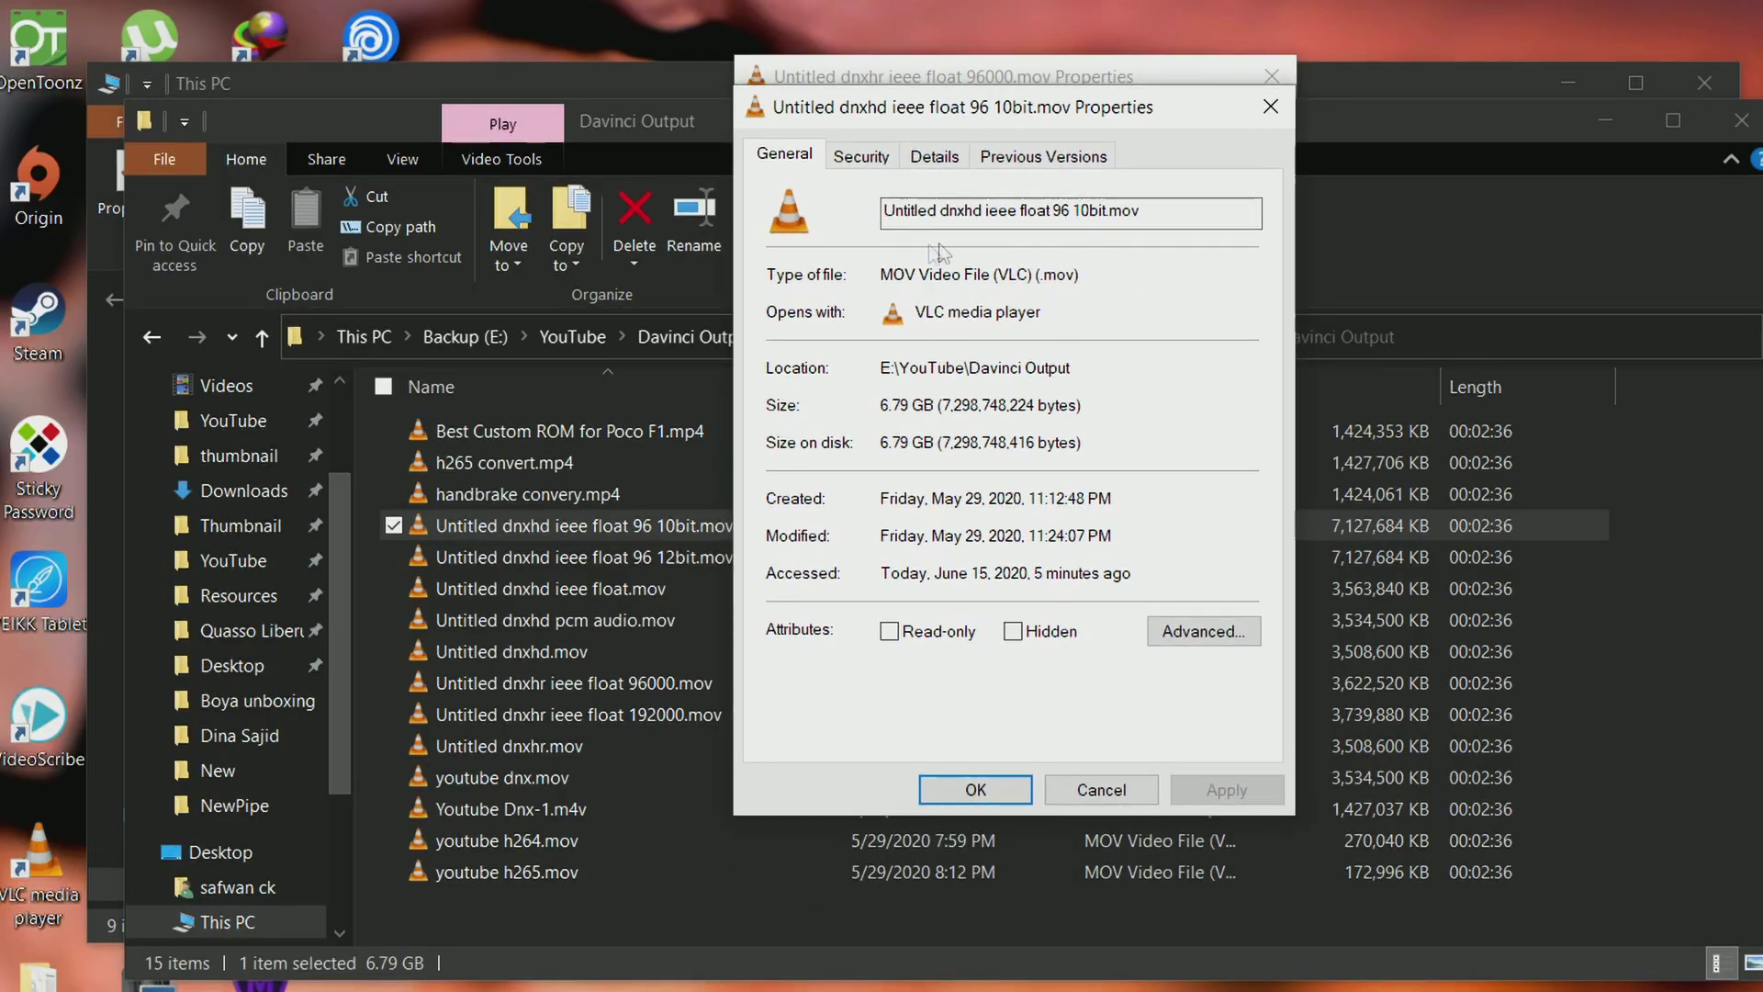
left_click(1037, 219)
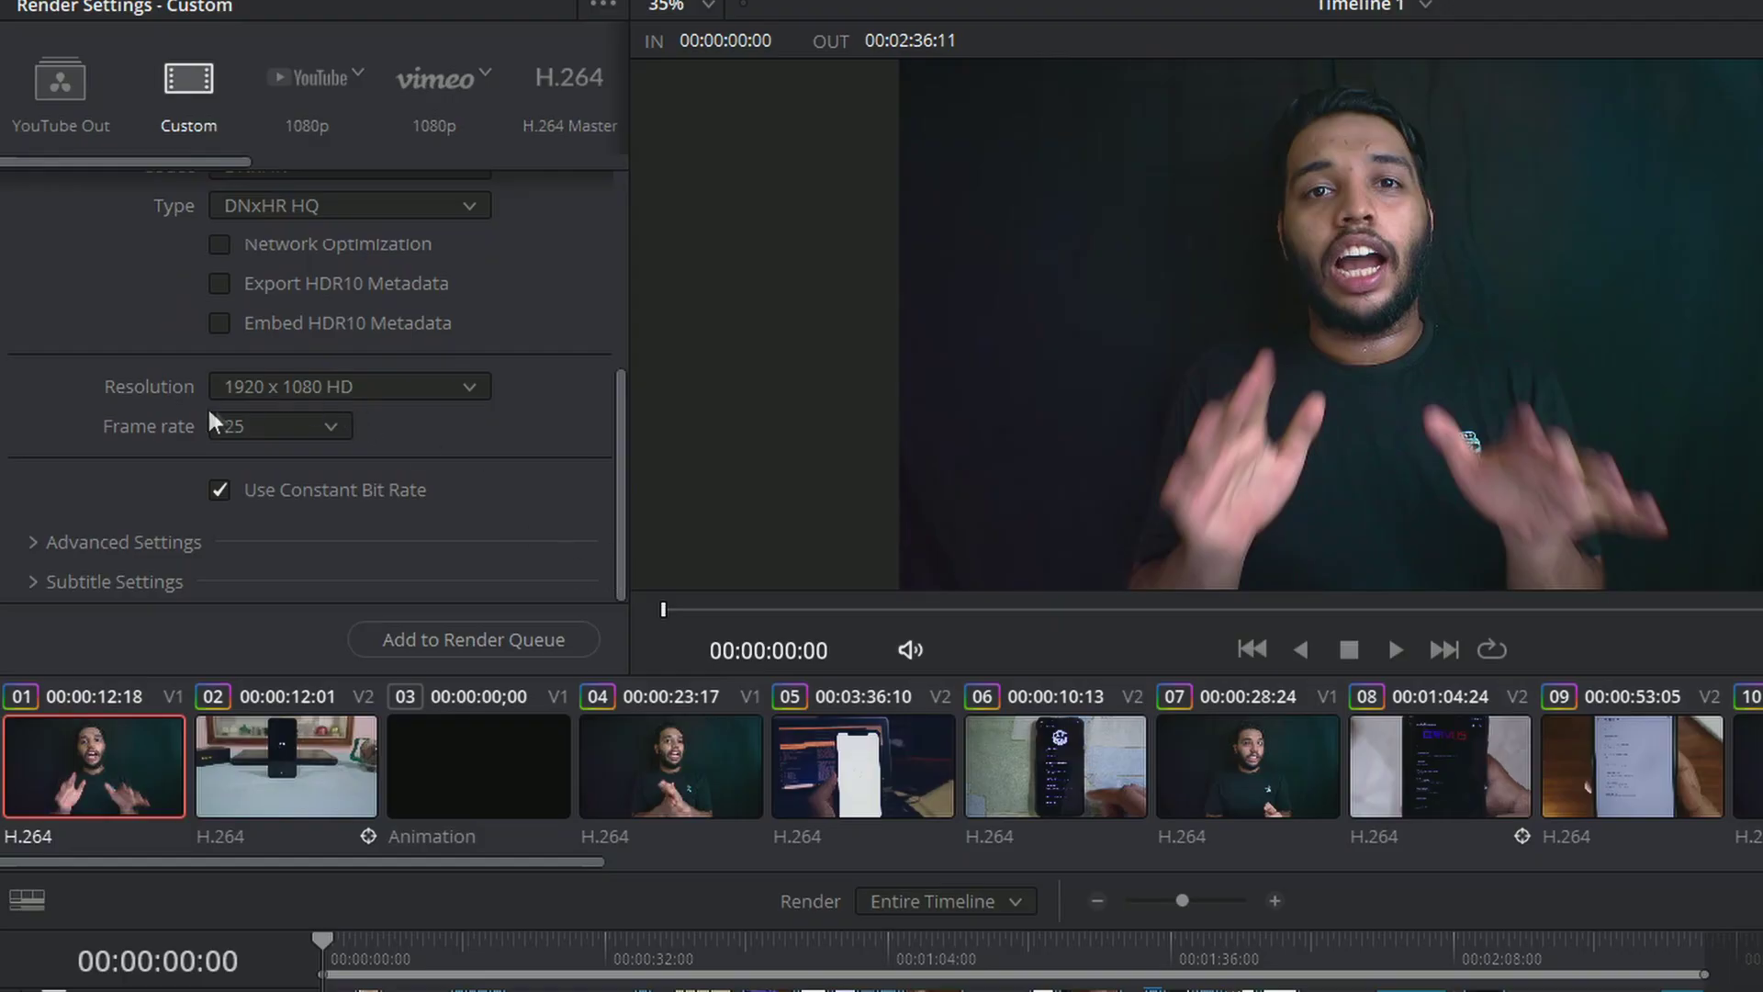
- Keep the render resolution at 1920 x 1080 HD and the frame rate at 25
left_click(345, 388)
left_click(345, 388)
left_click(329, 426)
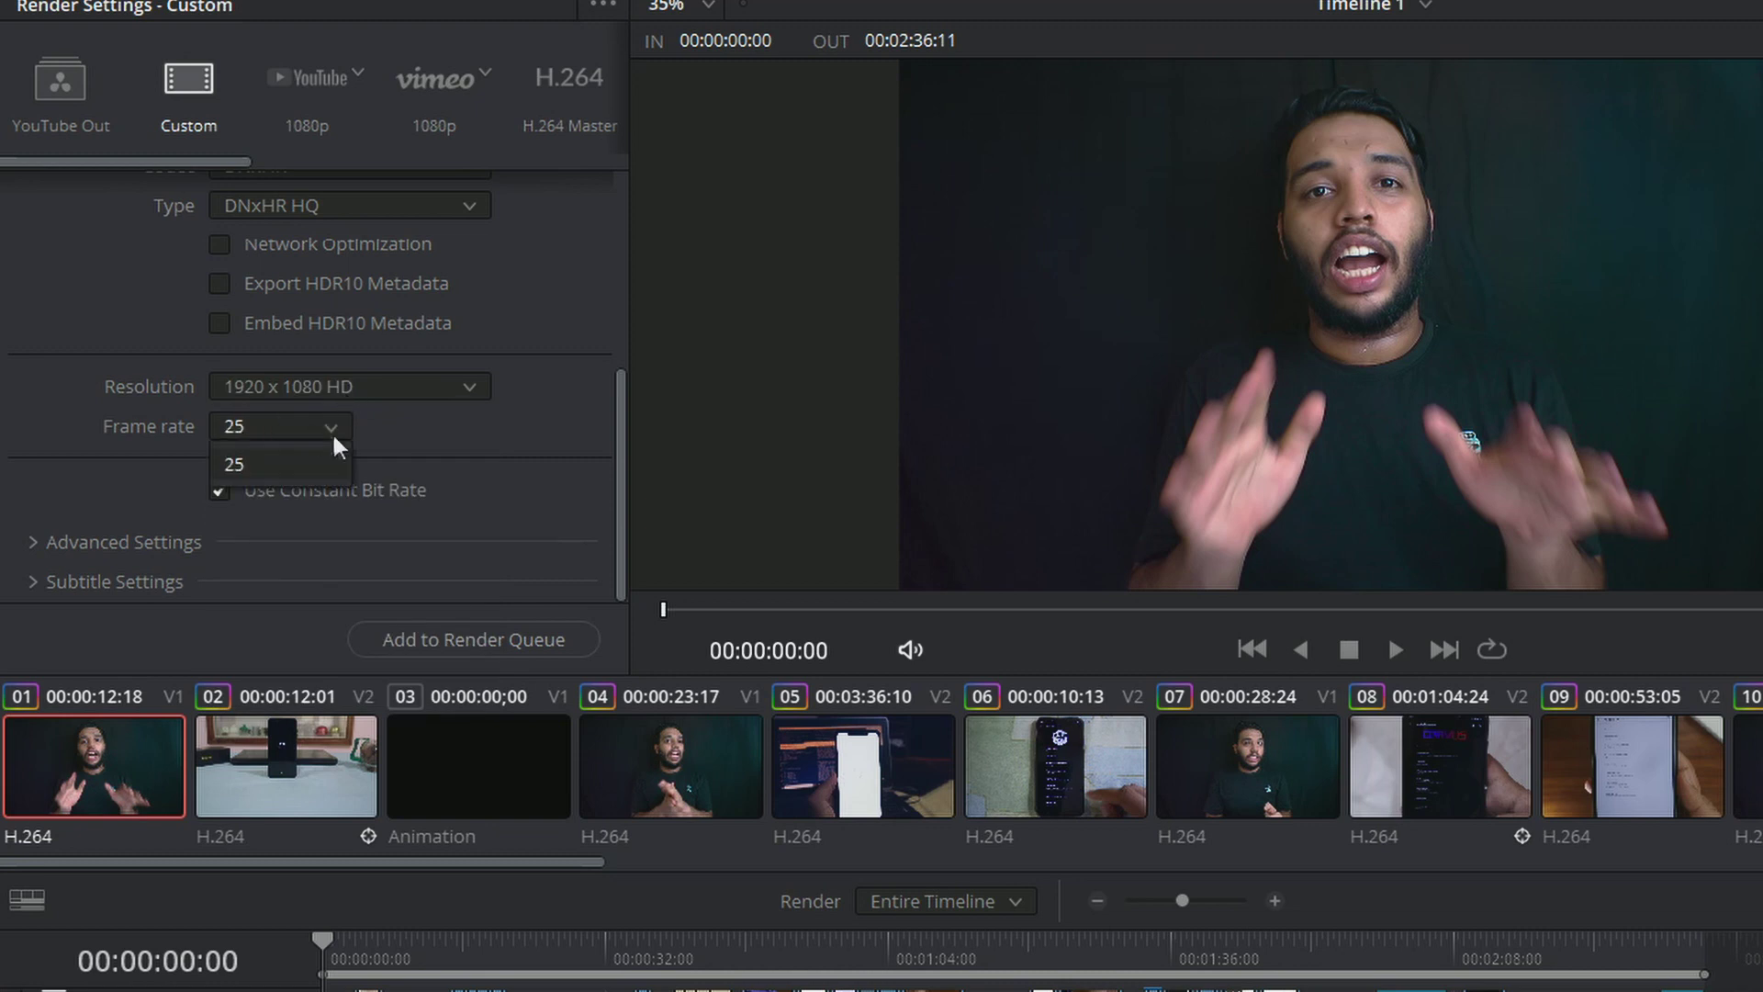
left_click(332, 431)
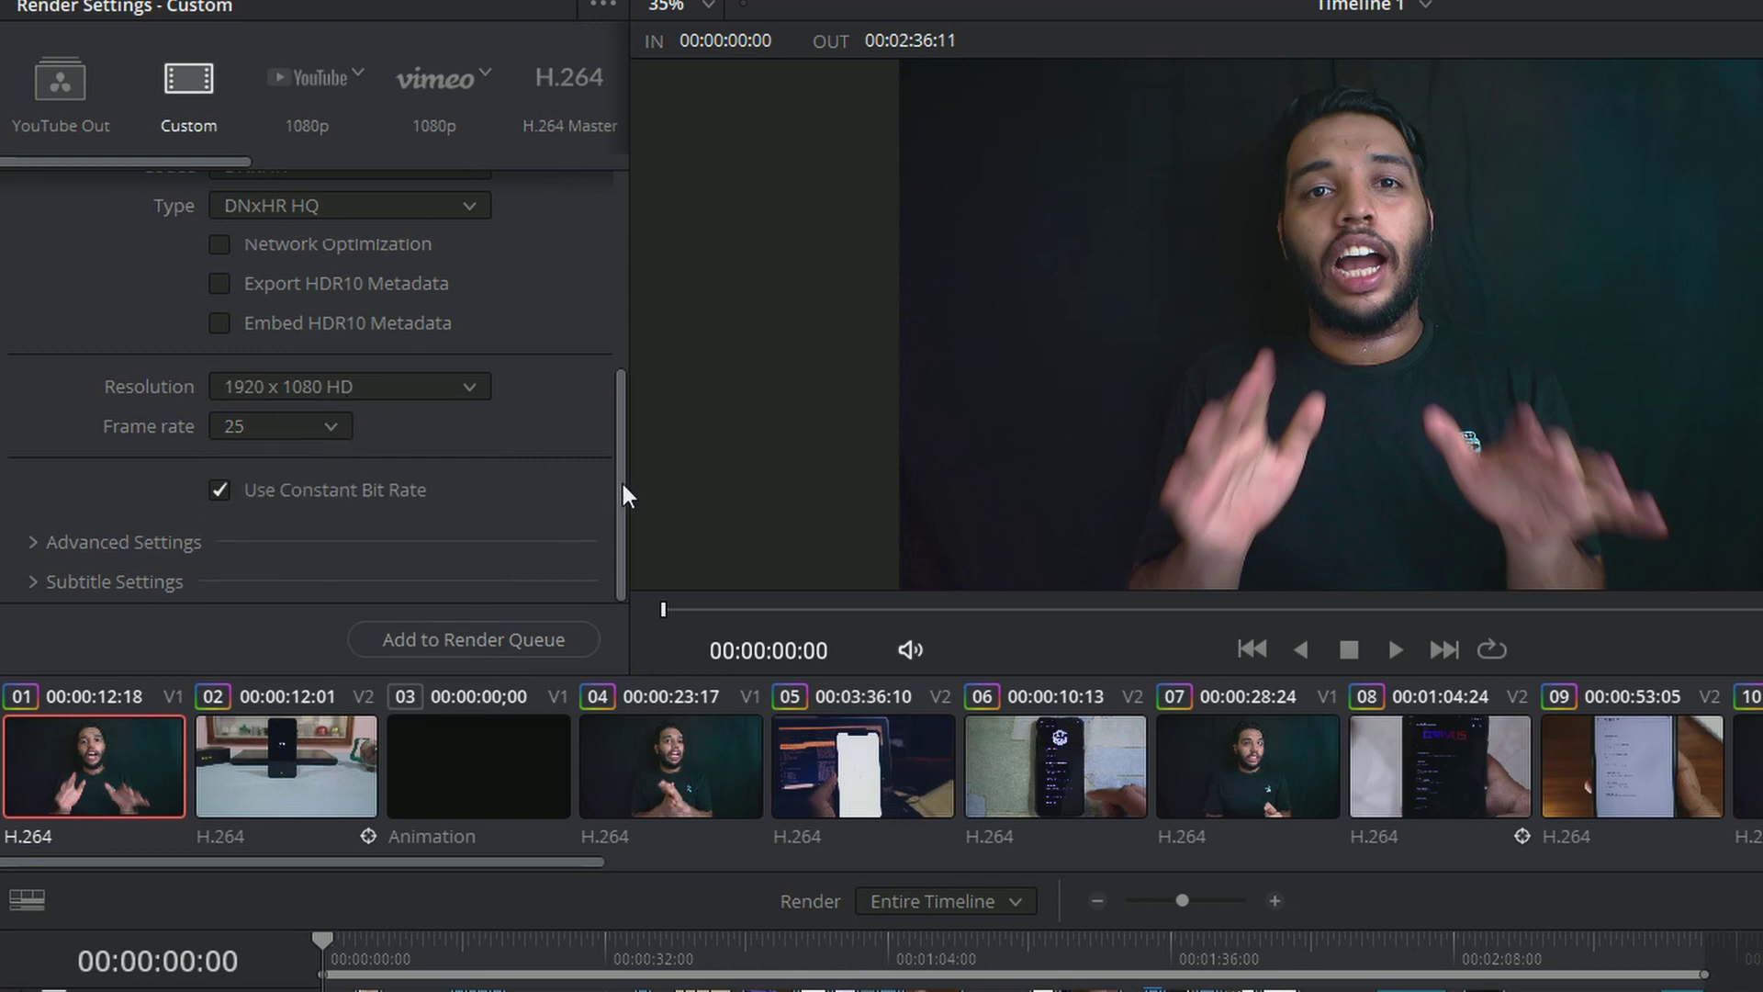
left_click_drag(623, 483, 630, 207)
- Set audio to IEEE Float, 96000 sample rate, 32-bit depth, and queue the render job
left_click(336, 379)
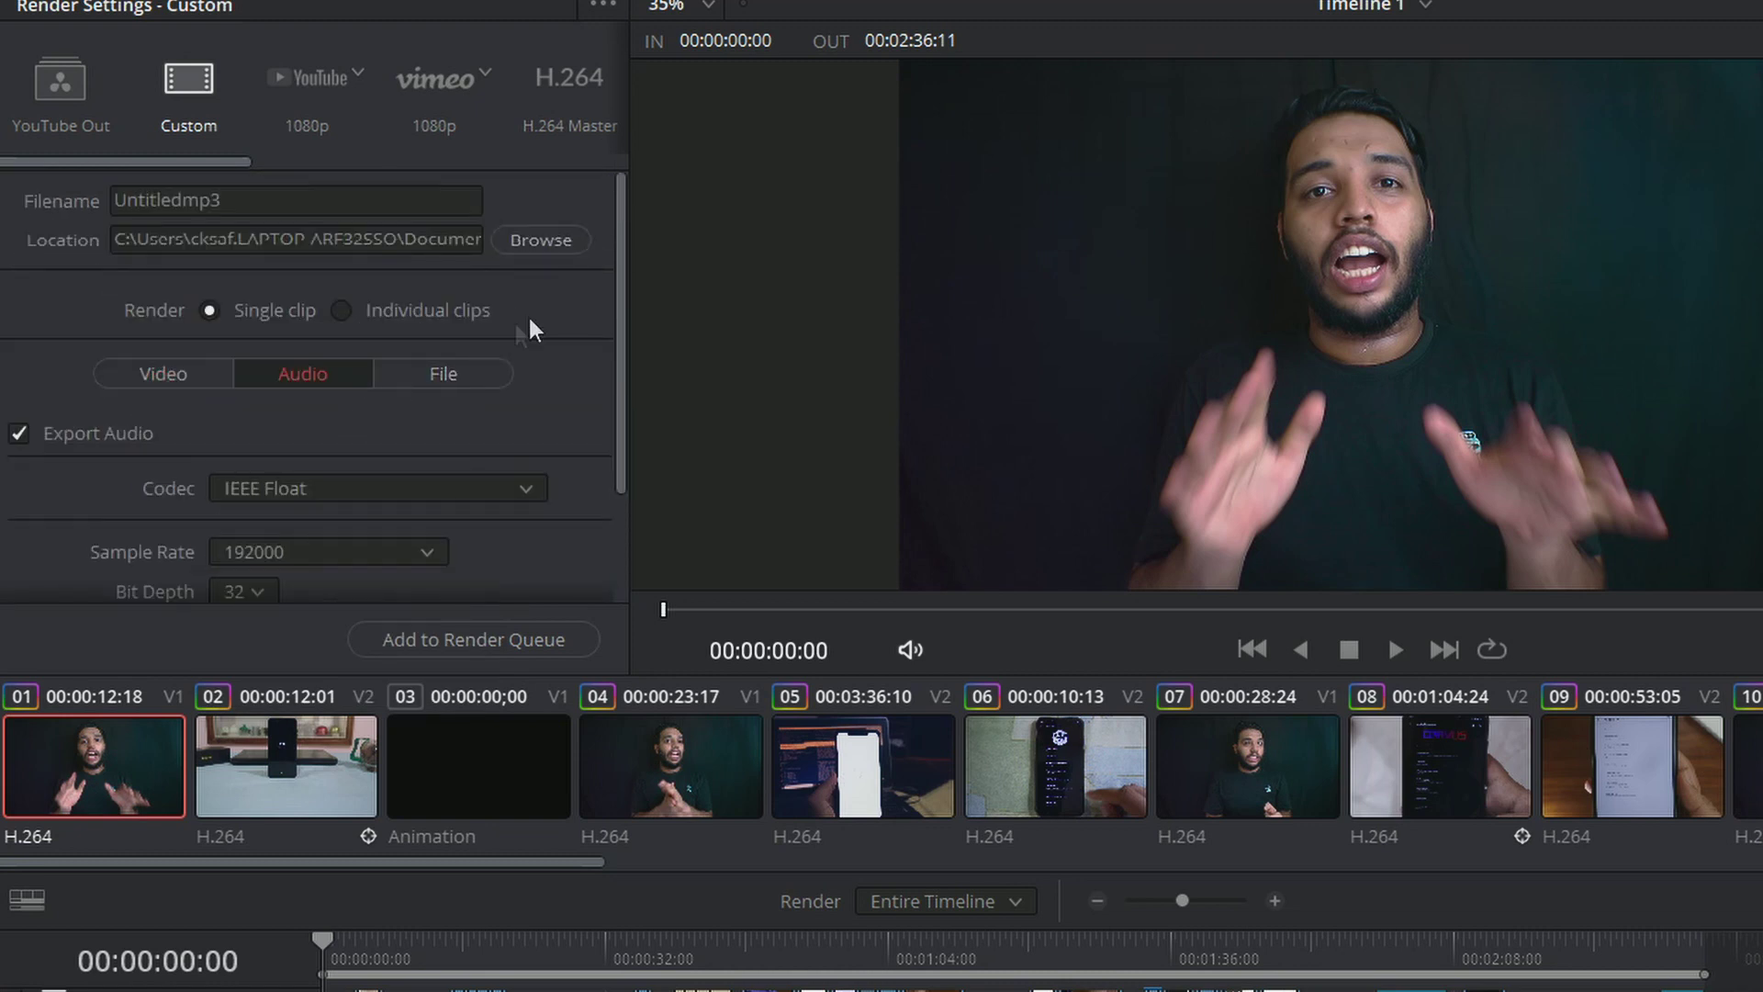
scroll(619, 383, "down", 3)
left_click(516, 347)
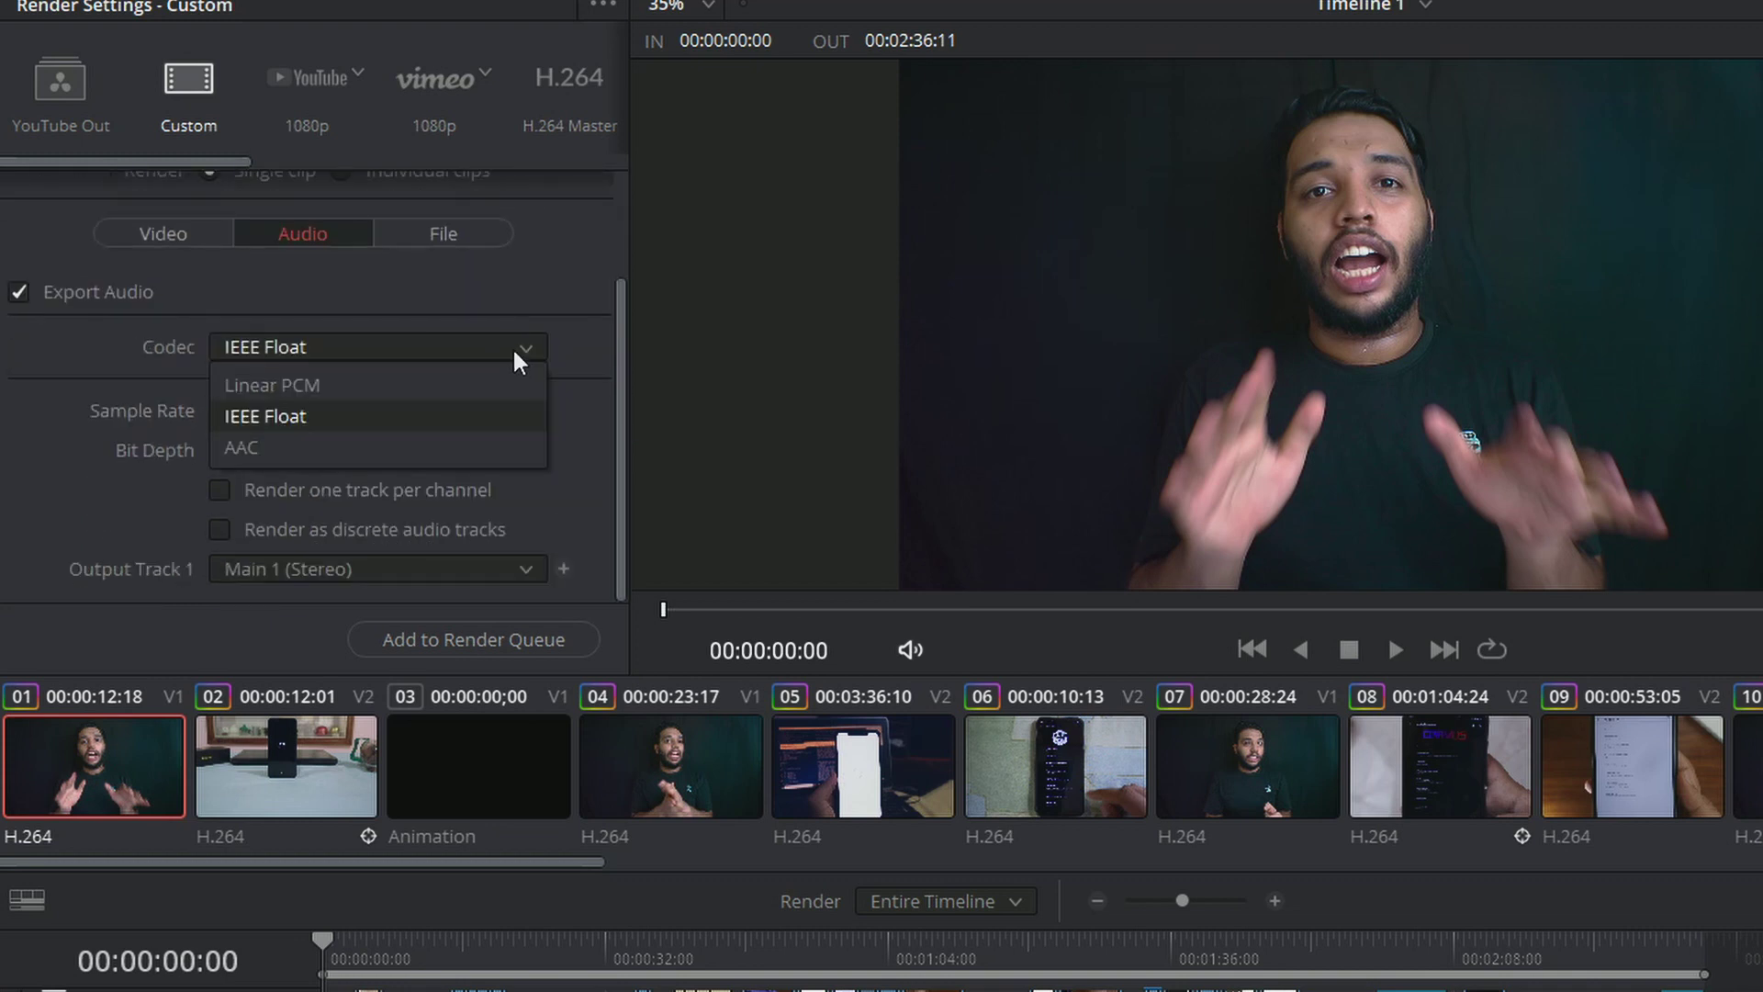
left_click(294, 418)
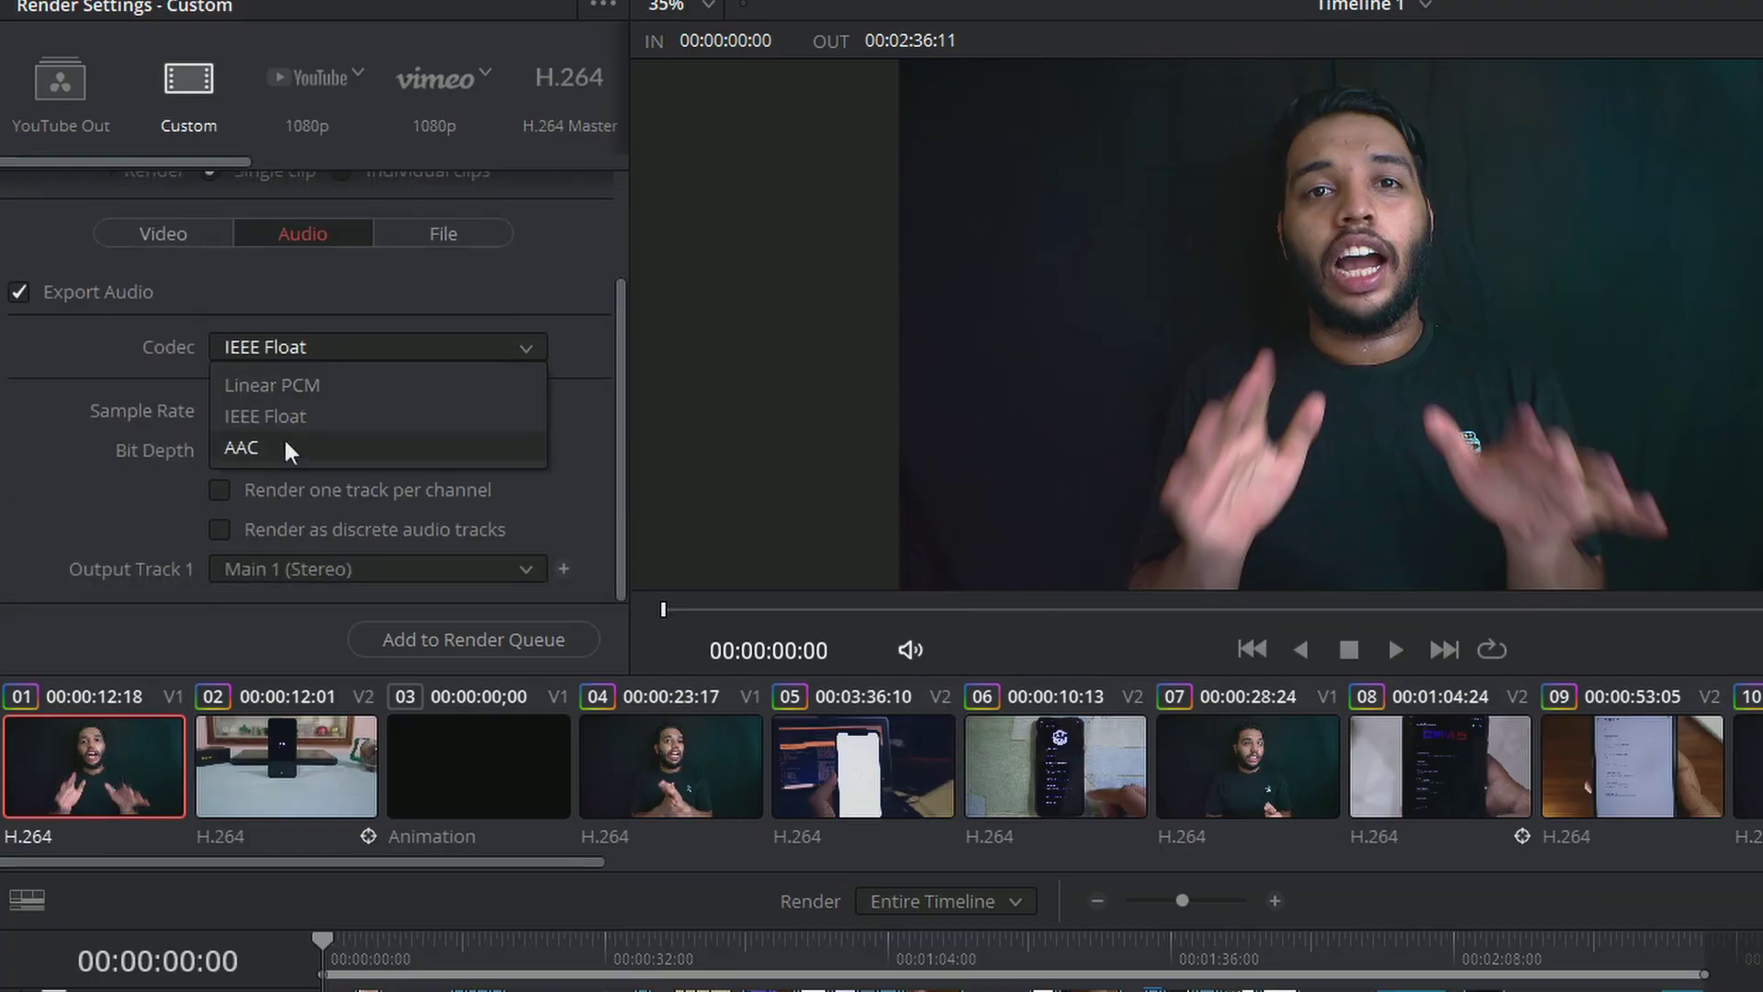
left_click(371, 424)
left_click(383, 411)
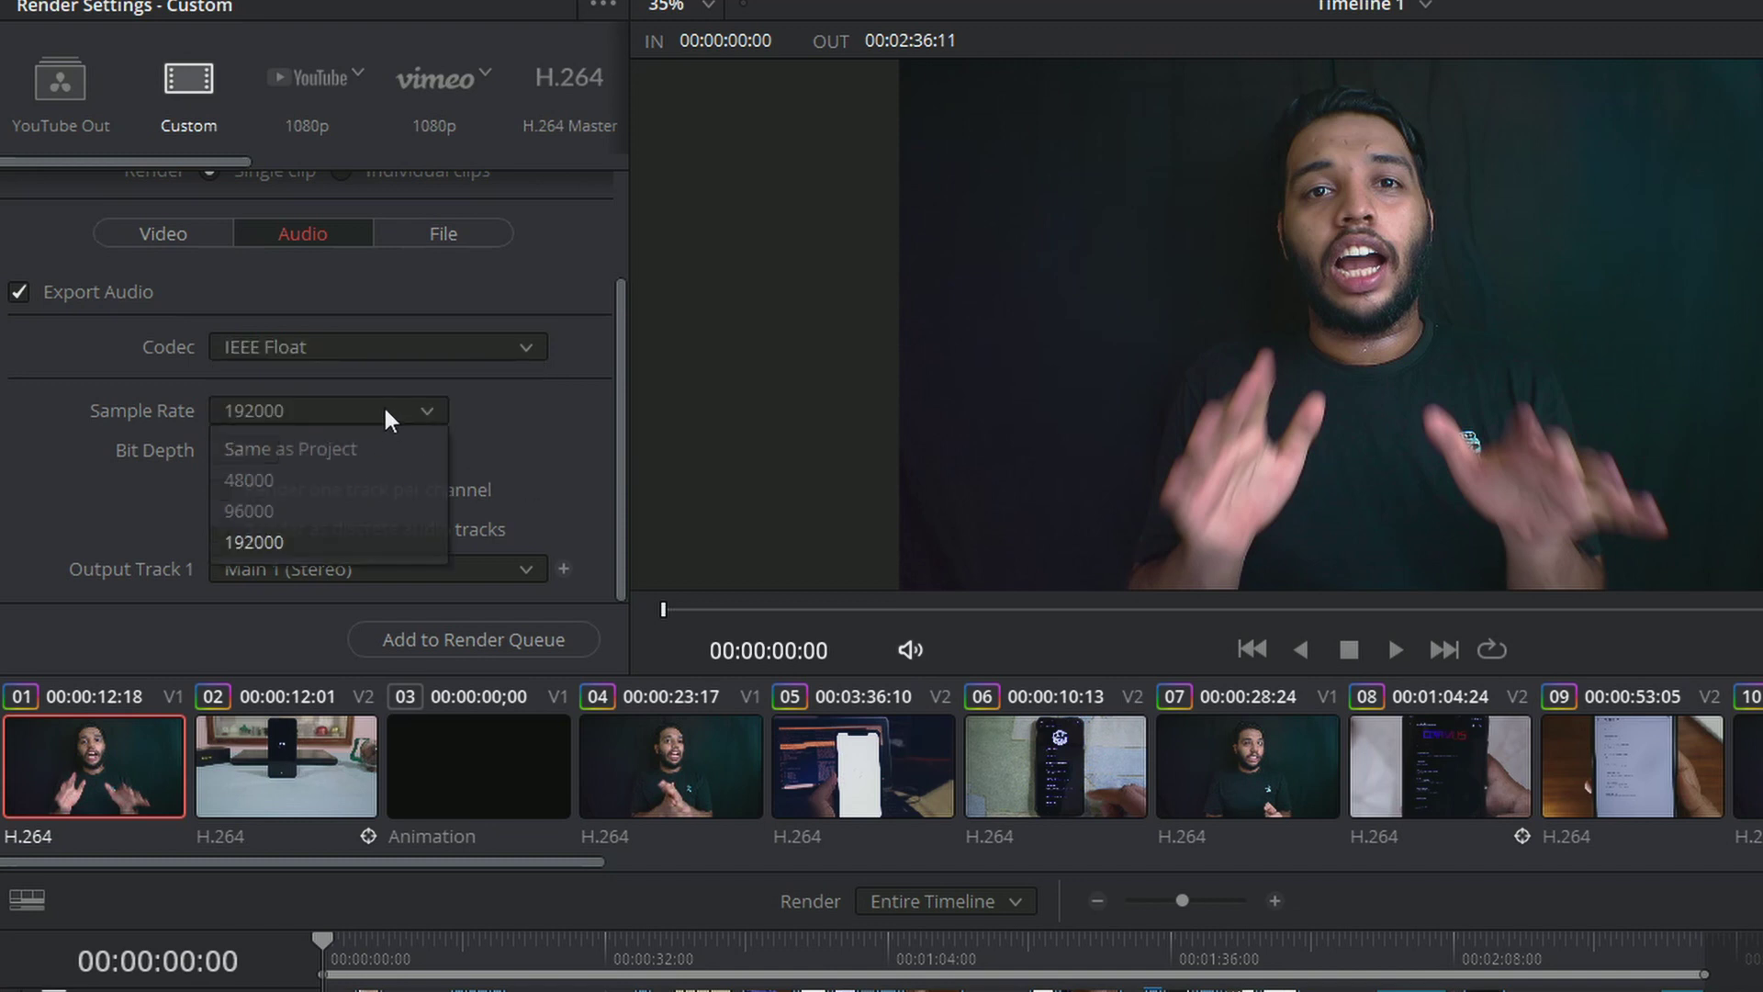
left_click(261, 512)
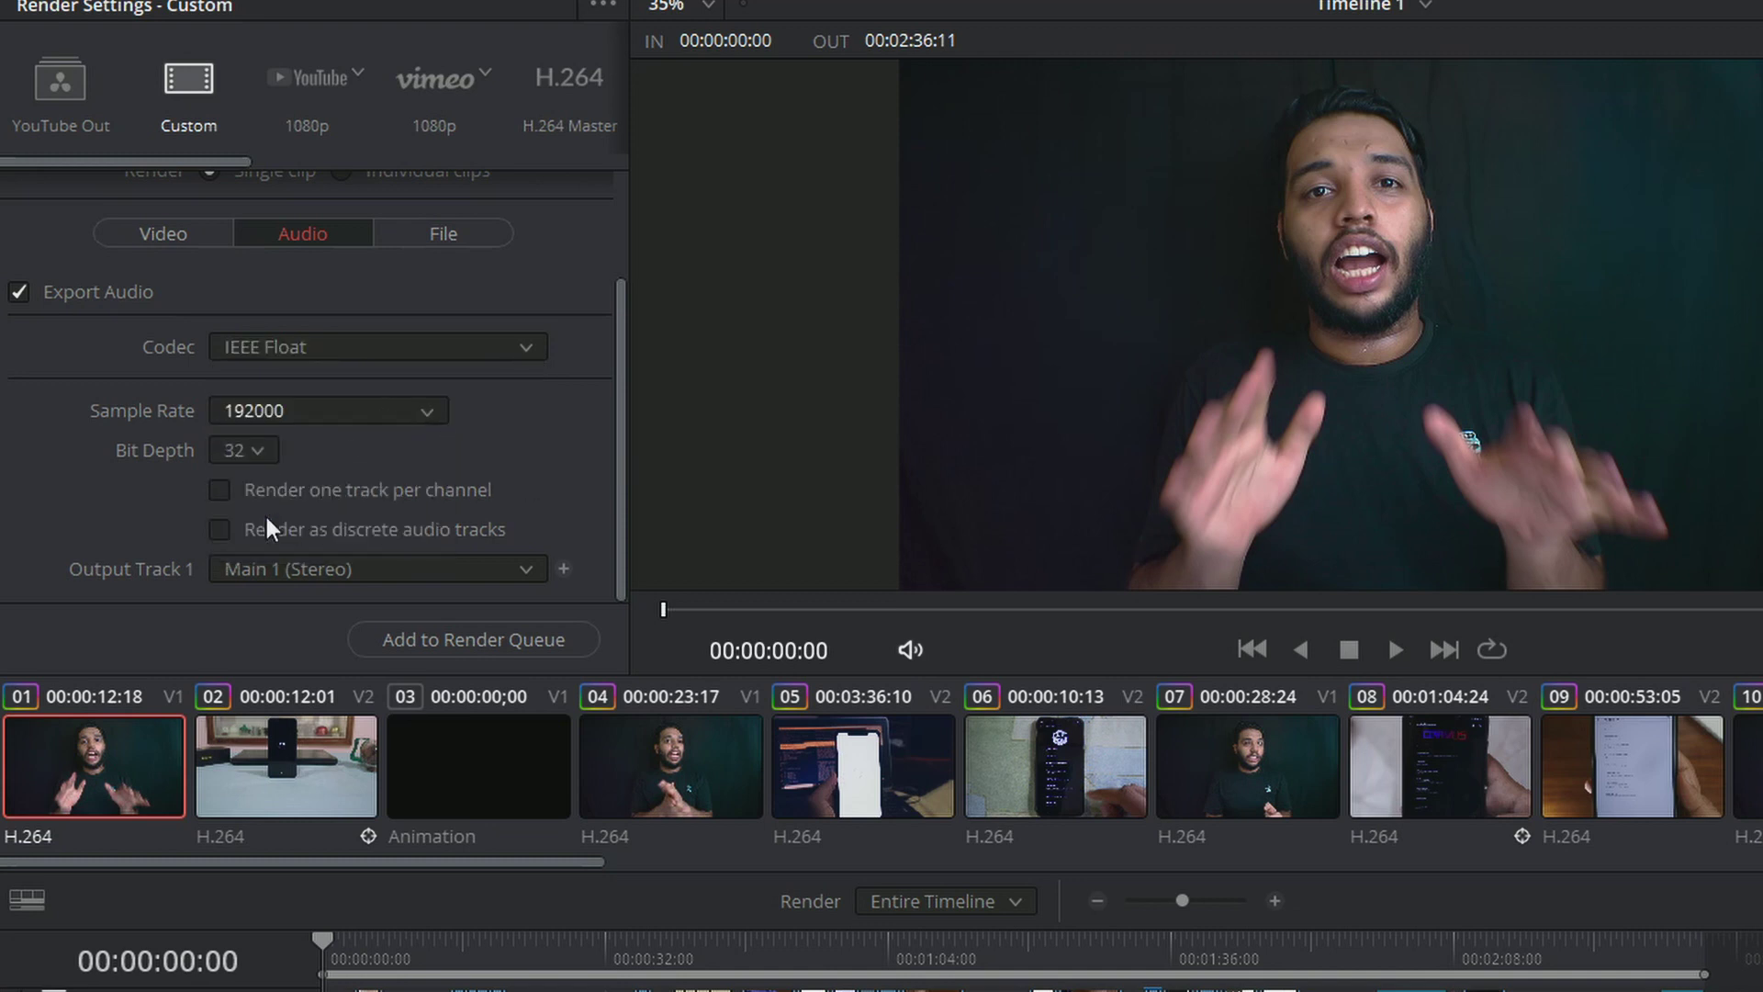
left_click(257, 453)
left_click(449, 643)
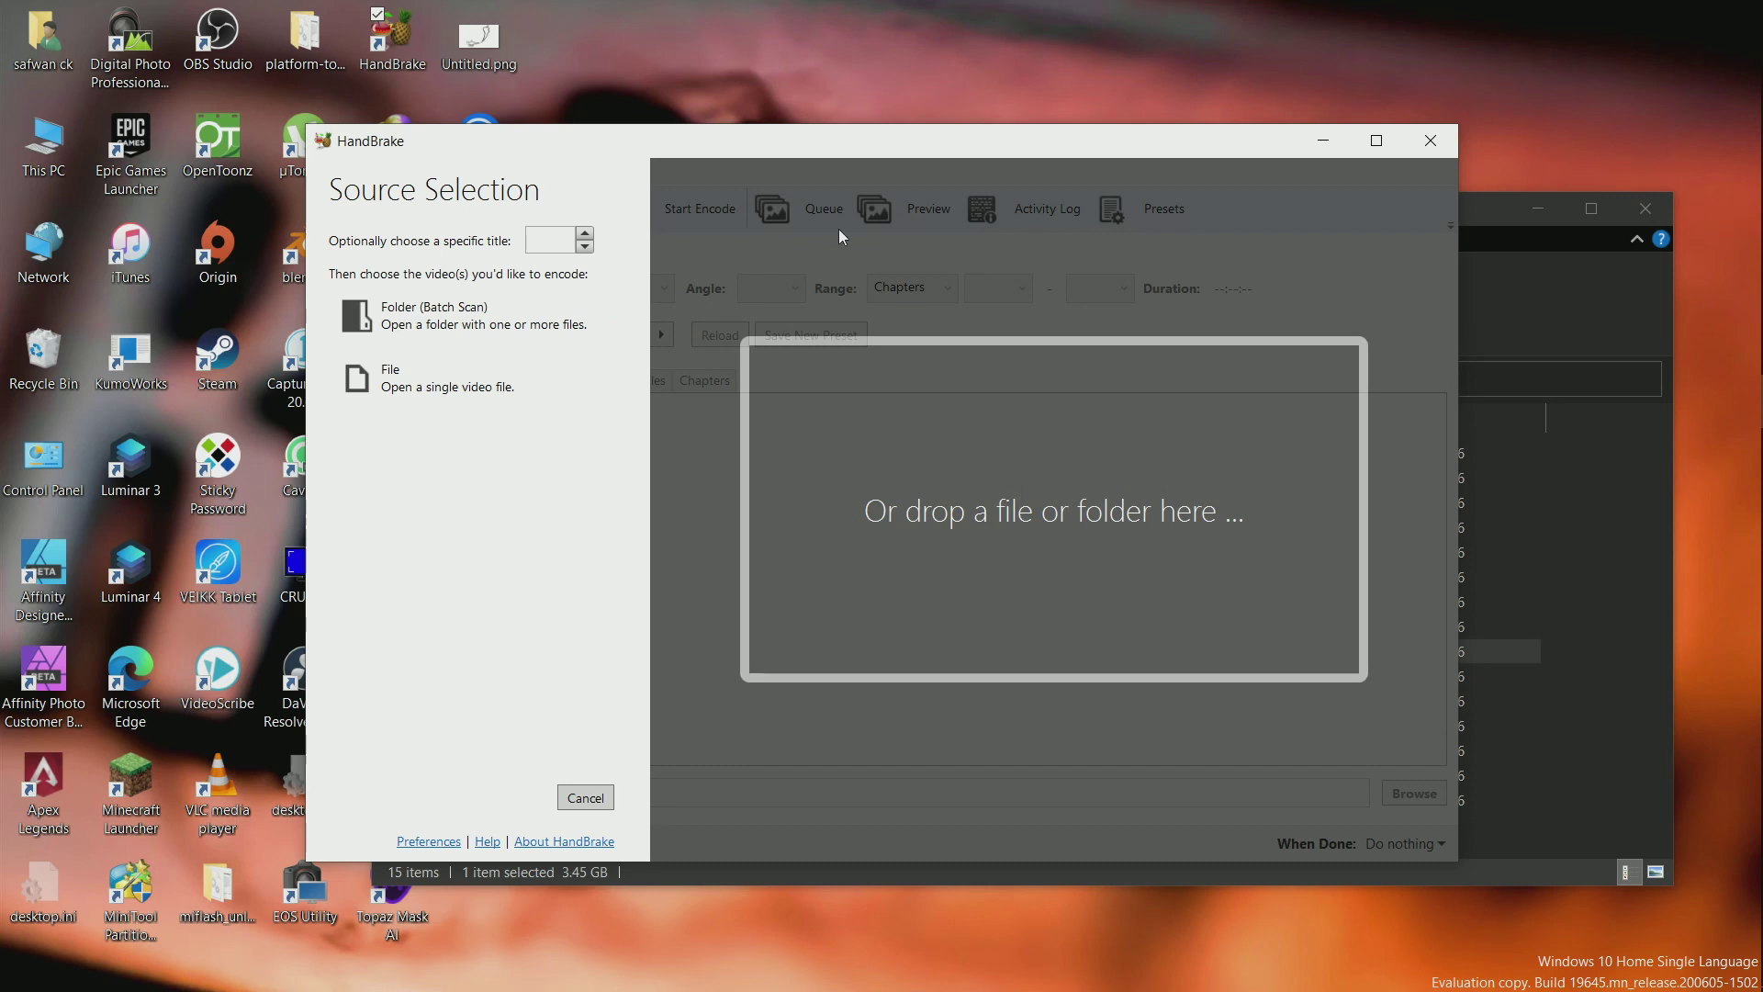
- Load the 'Untitled dnxhr ieee float 96000' render into HandBrake and keep MP4 output
left_click_drag(929, 147, 695, 118)
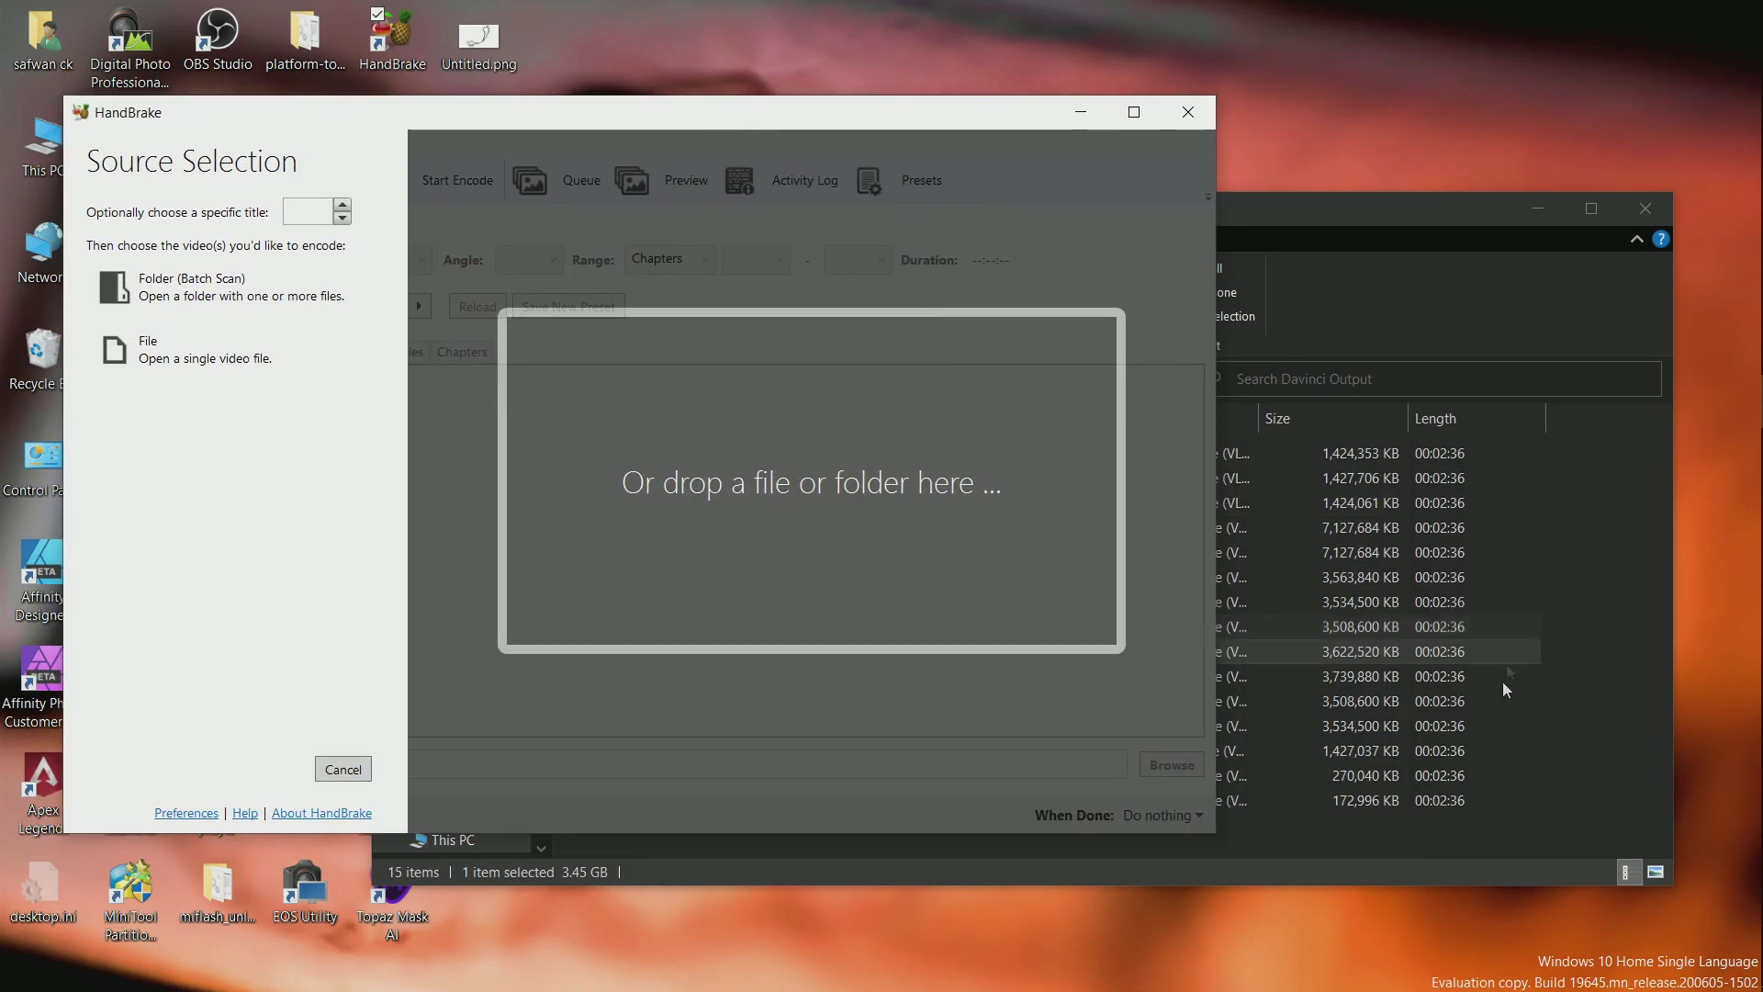
left_click(1267, 837)
left_click_drag(735, 651, 276, 588)
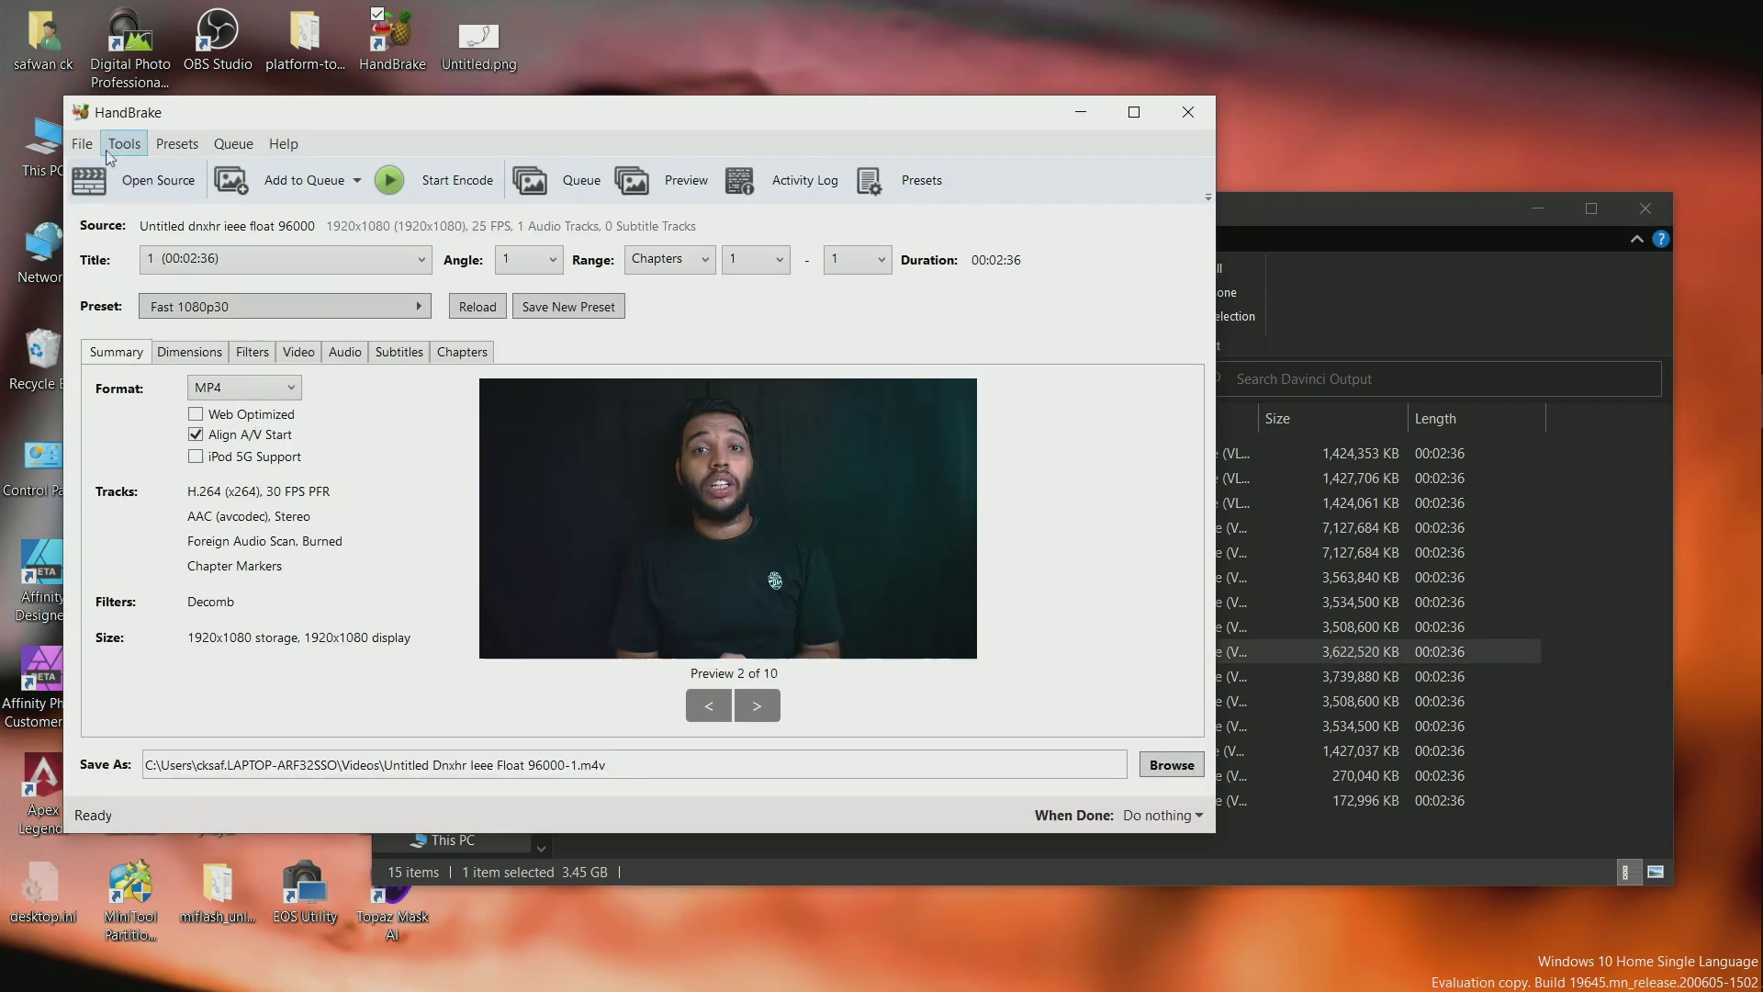
left_click(82, 143)
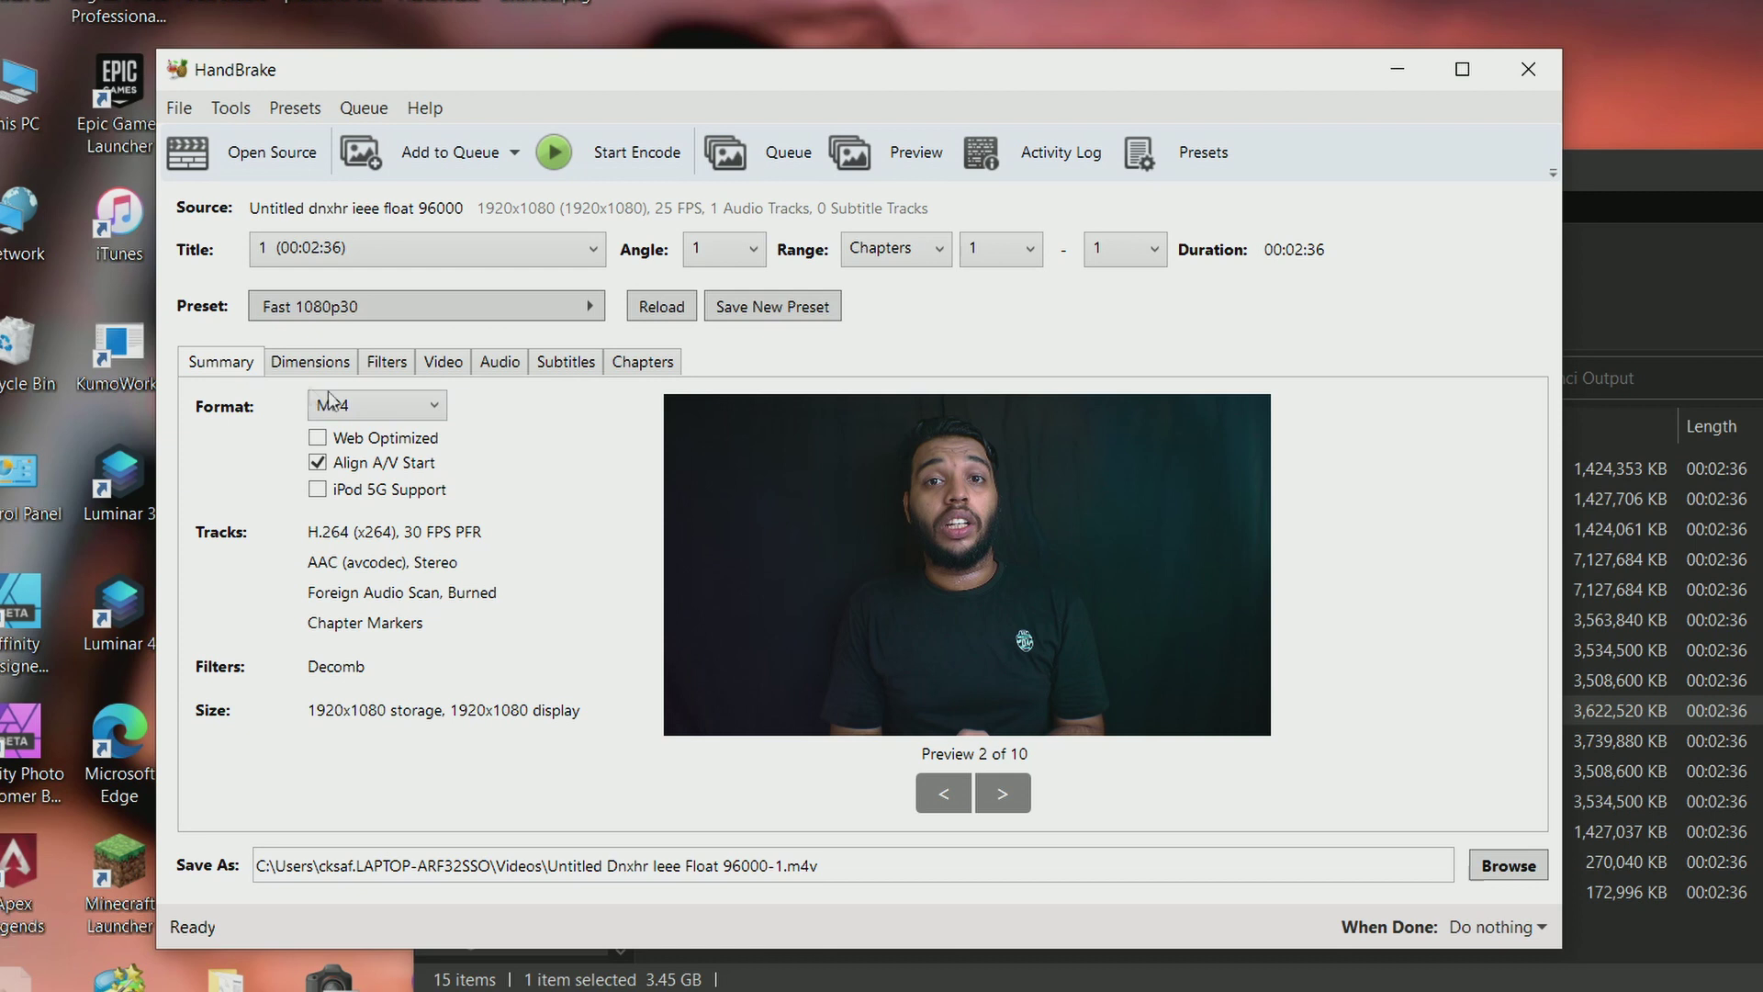
left_click(355, 404)
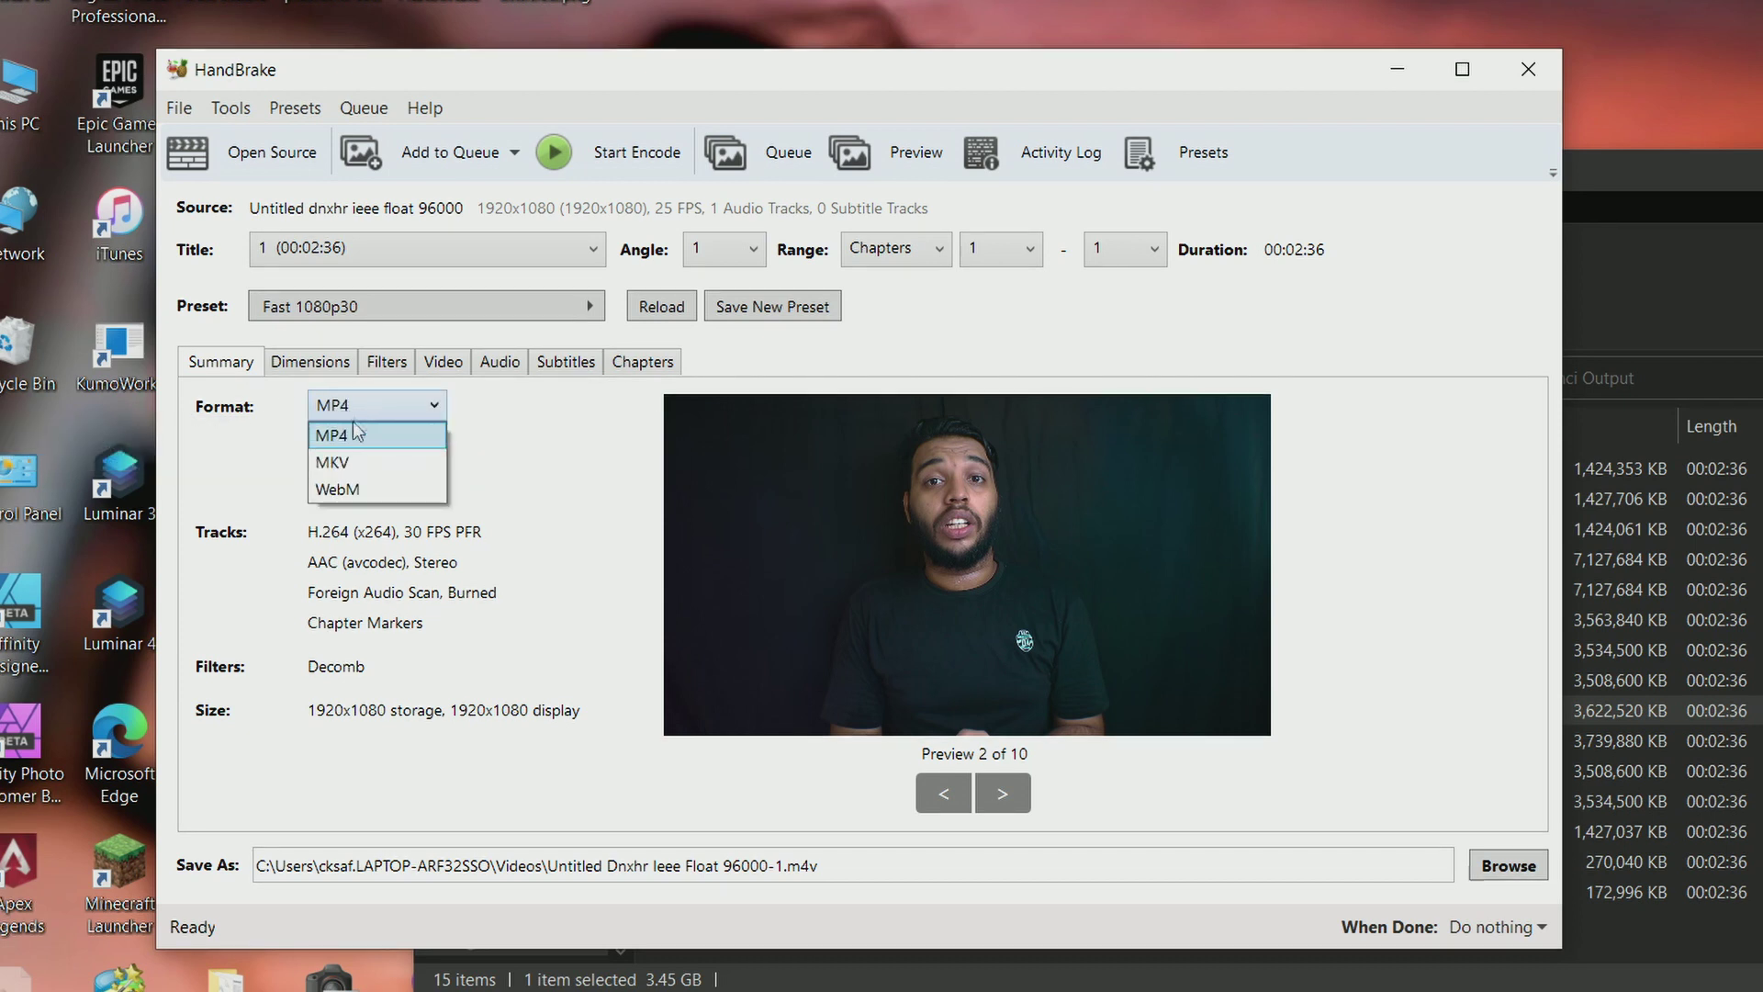
left_click(349, 439)
left_click(313, 363)
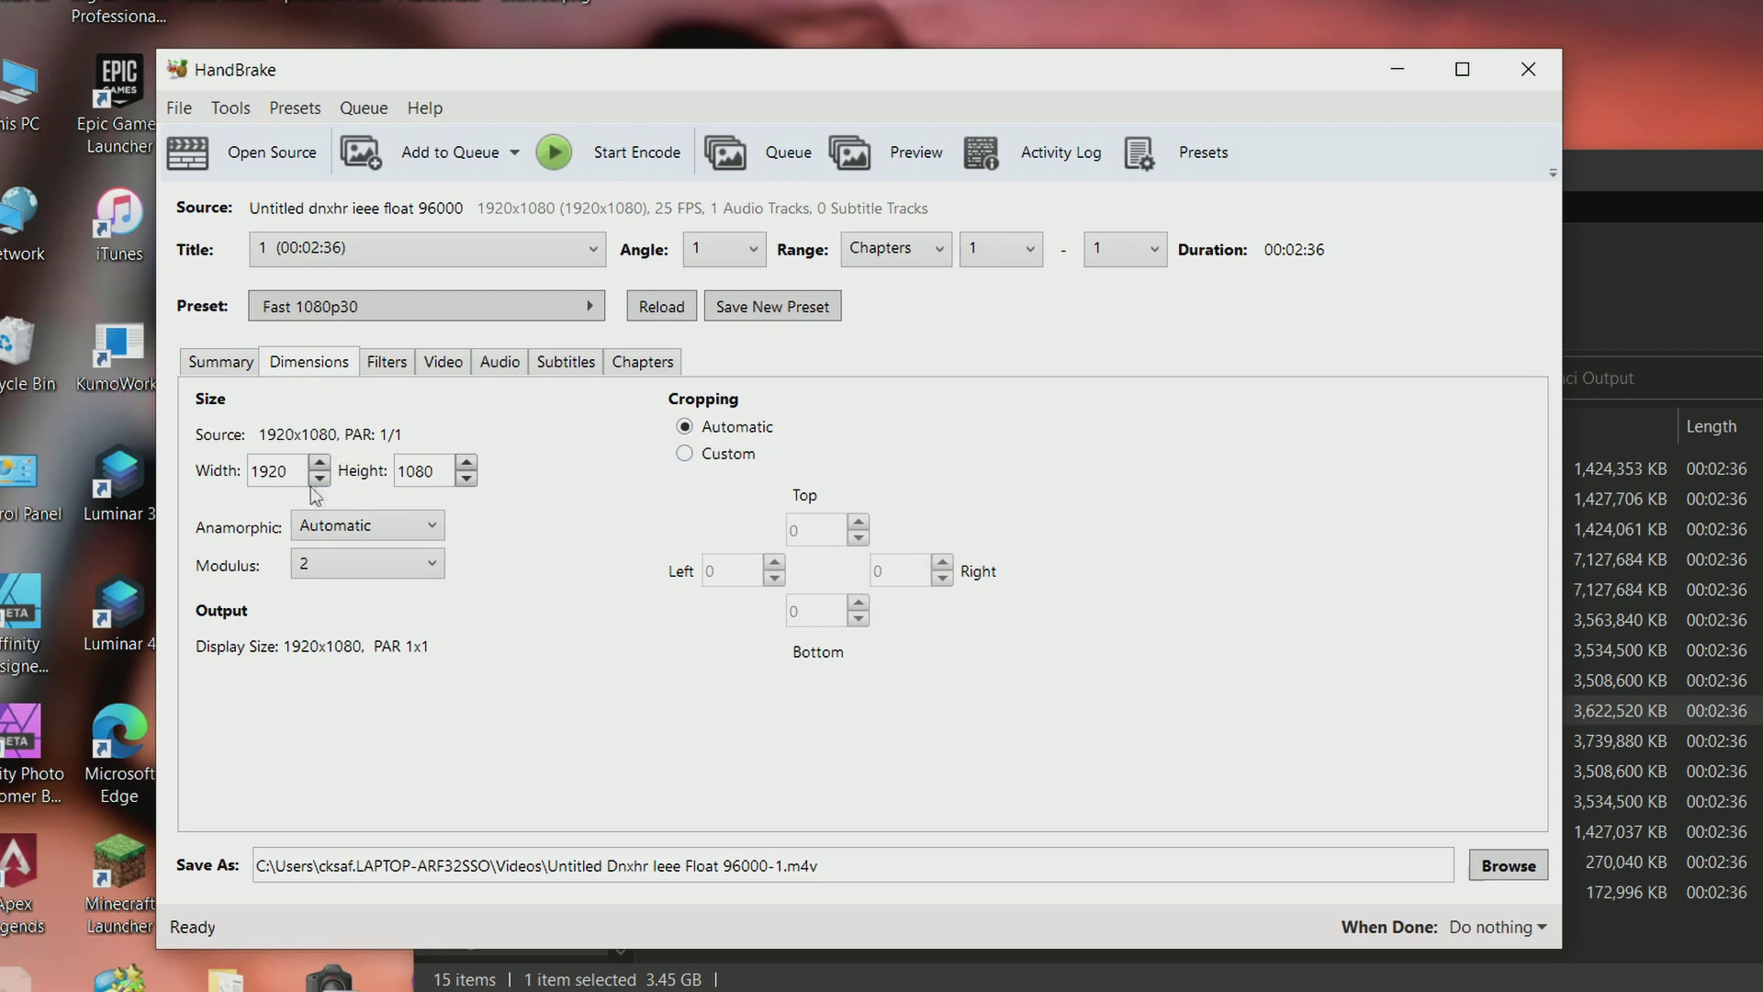
- Set the video codec to H.265 (x265) with a constant 25 fps framerate
left_click(433, 364)
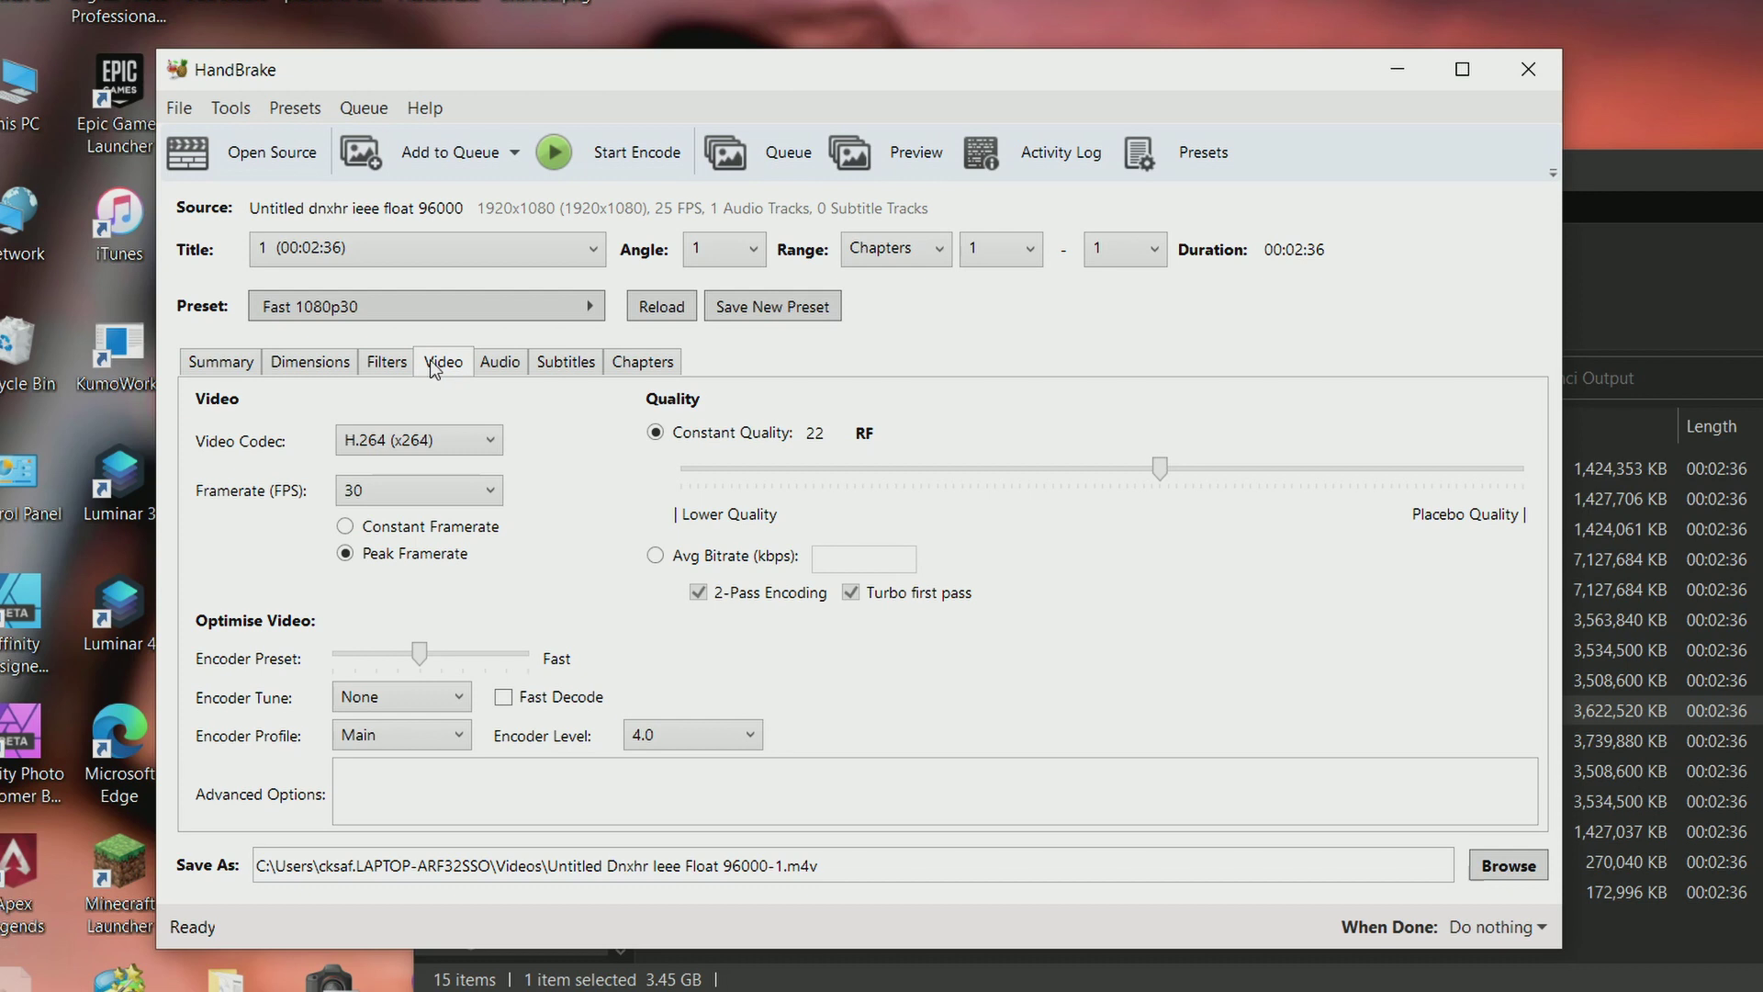
left_click(402, 445)
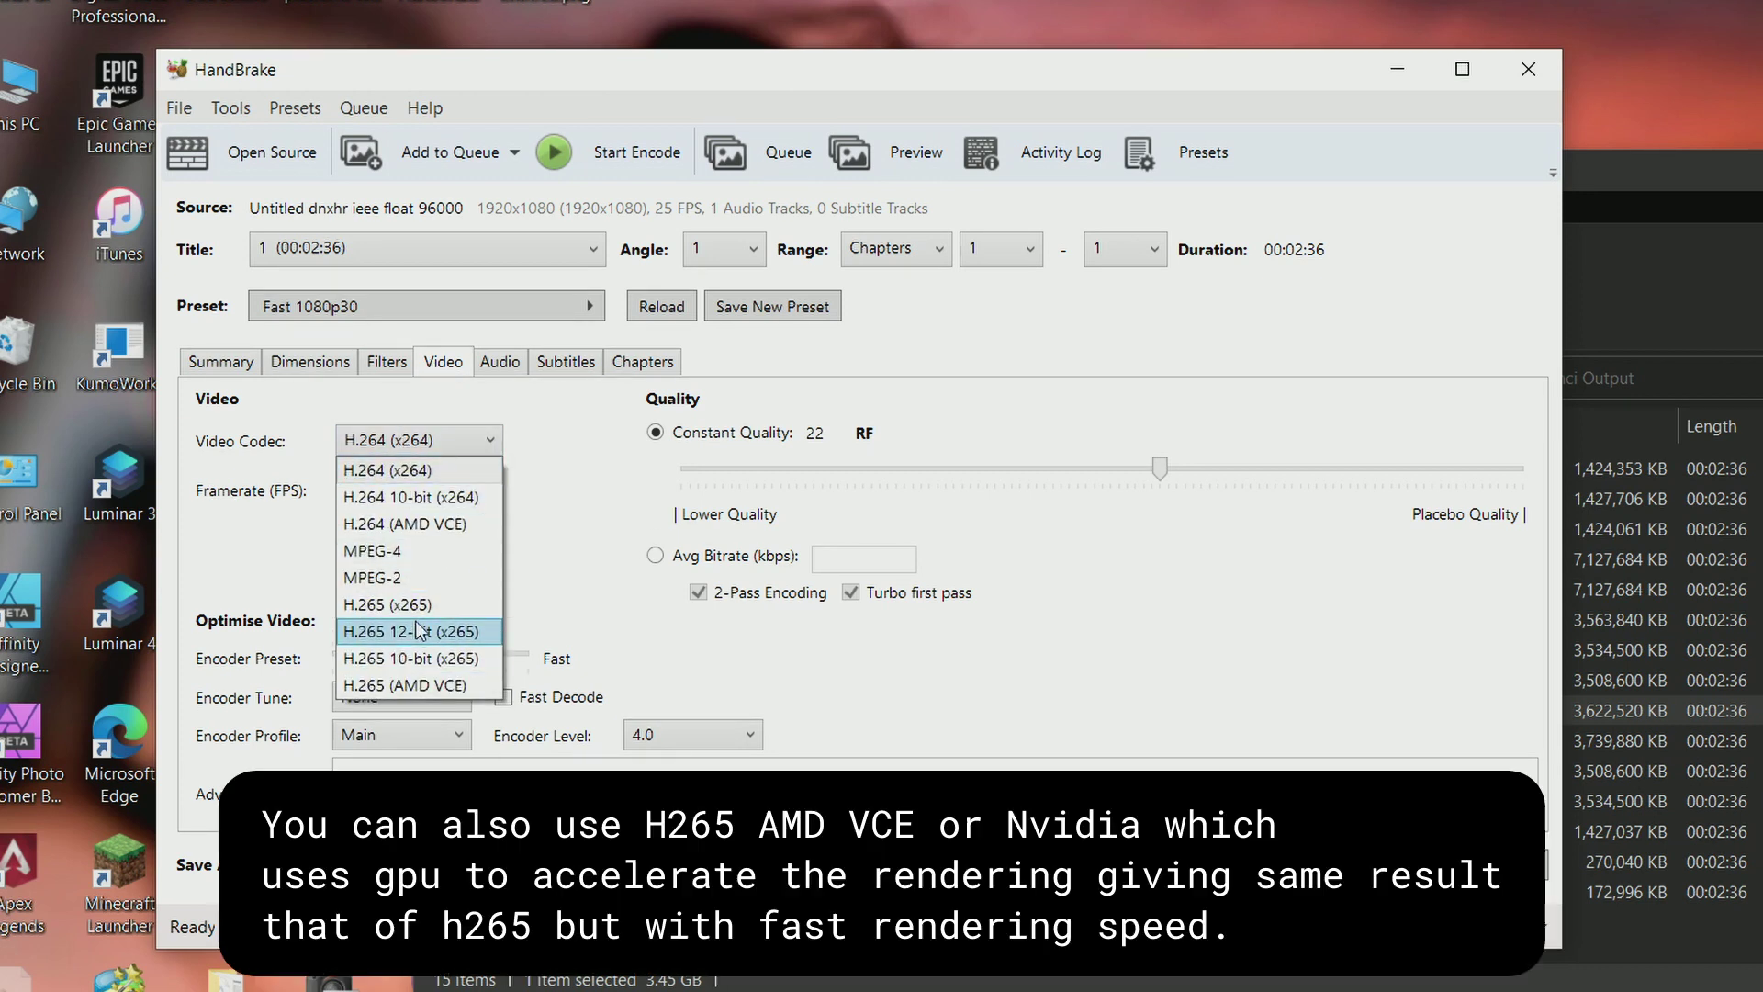
left_click(419, 610)
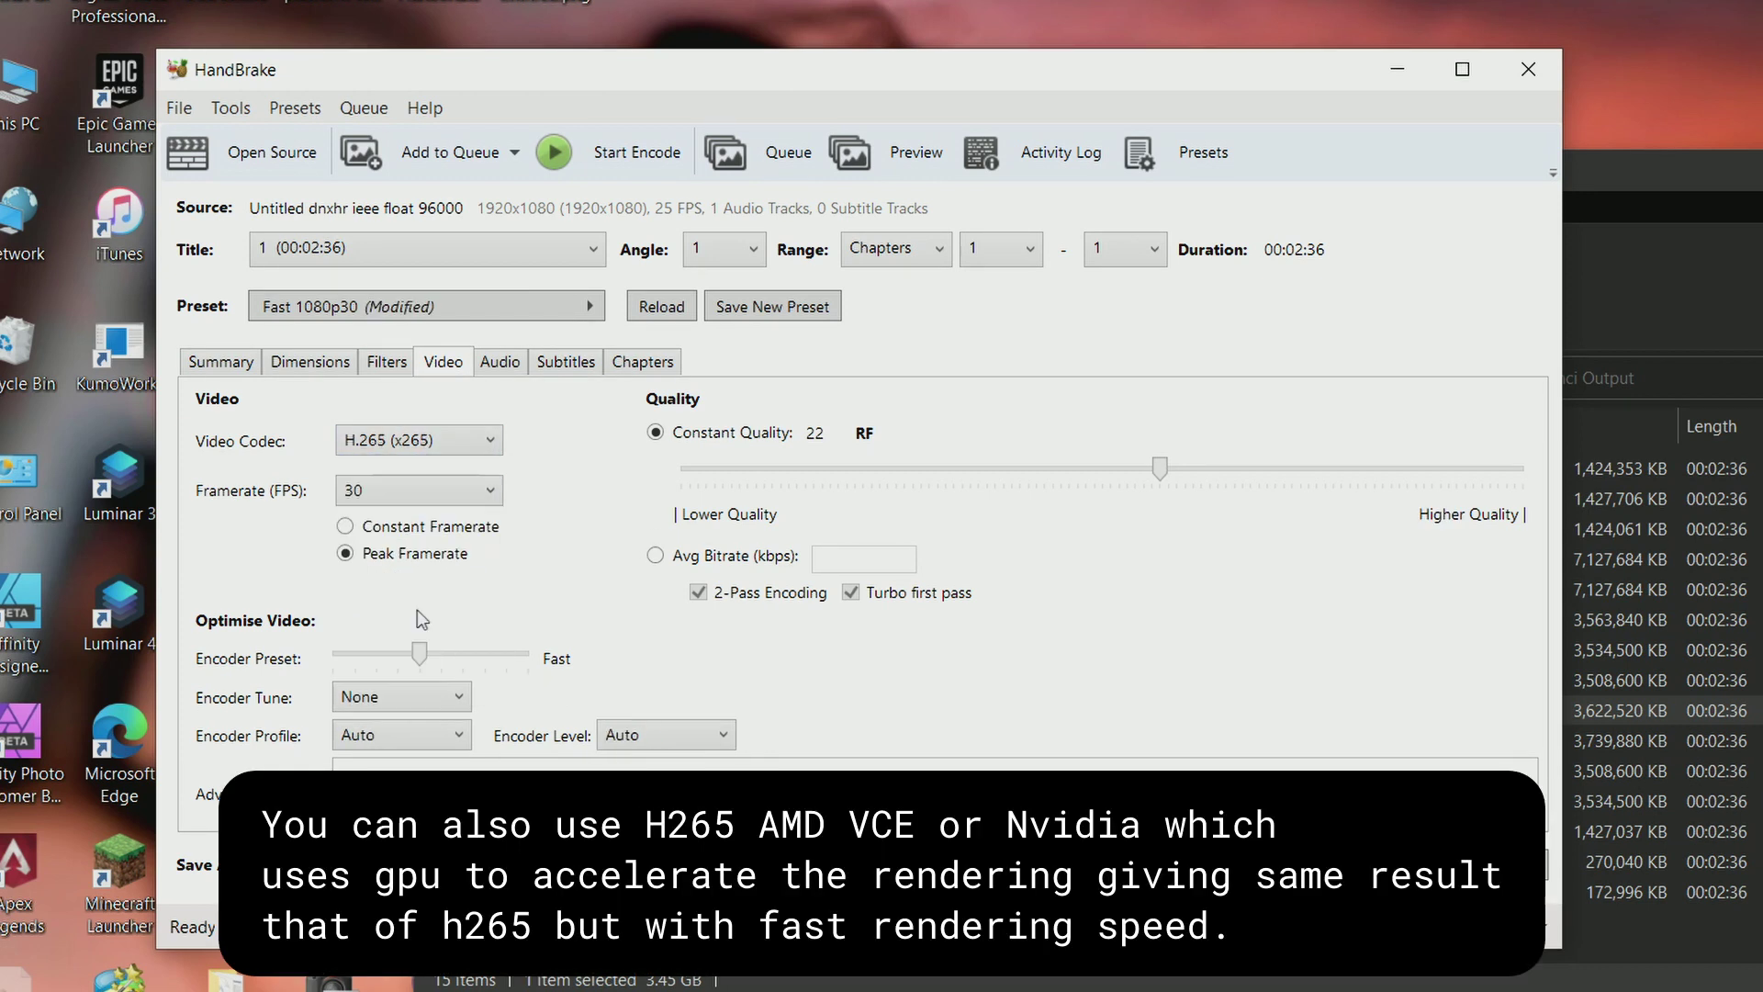
left_click(453, 447)
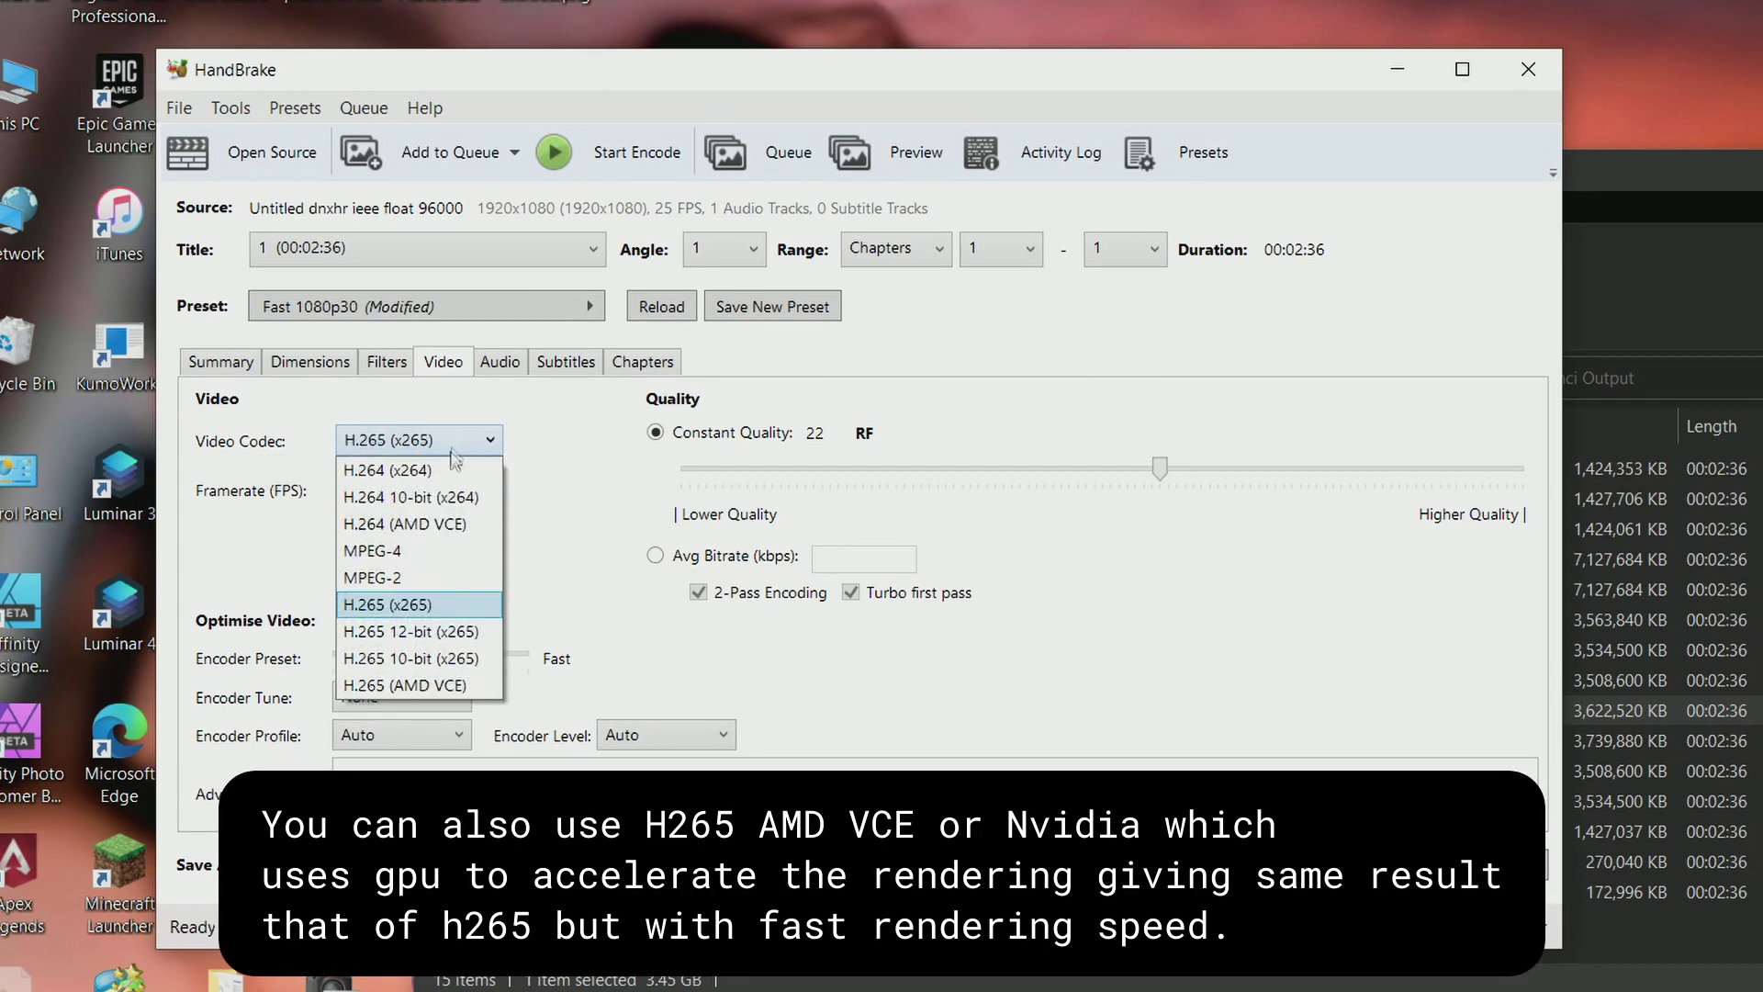
left_click(439, 686)
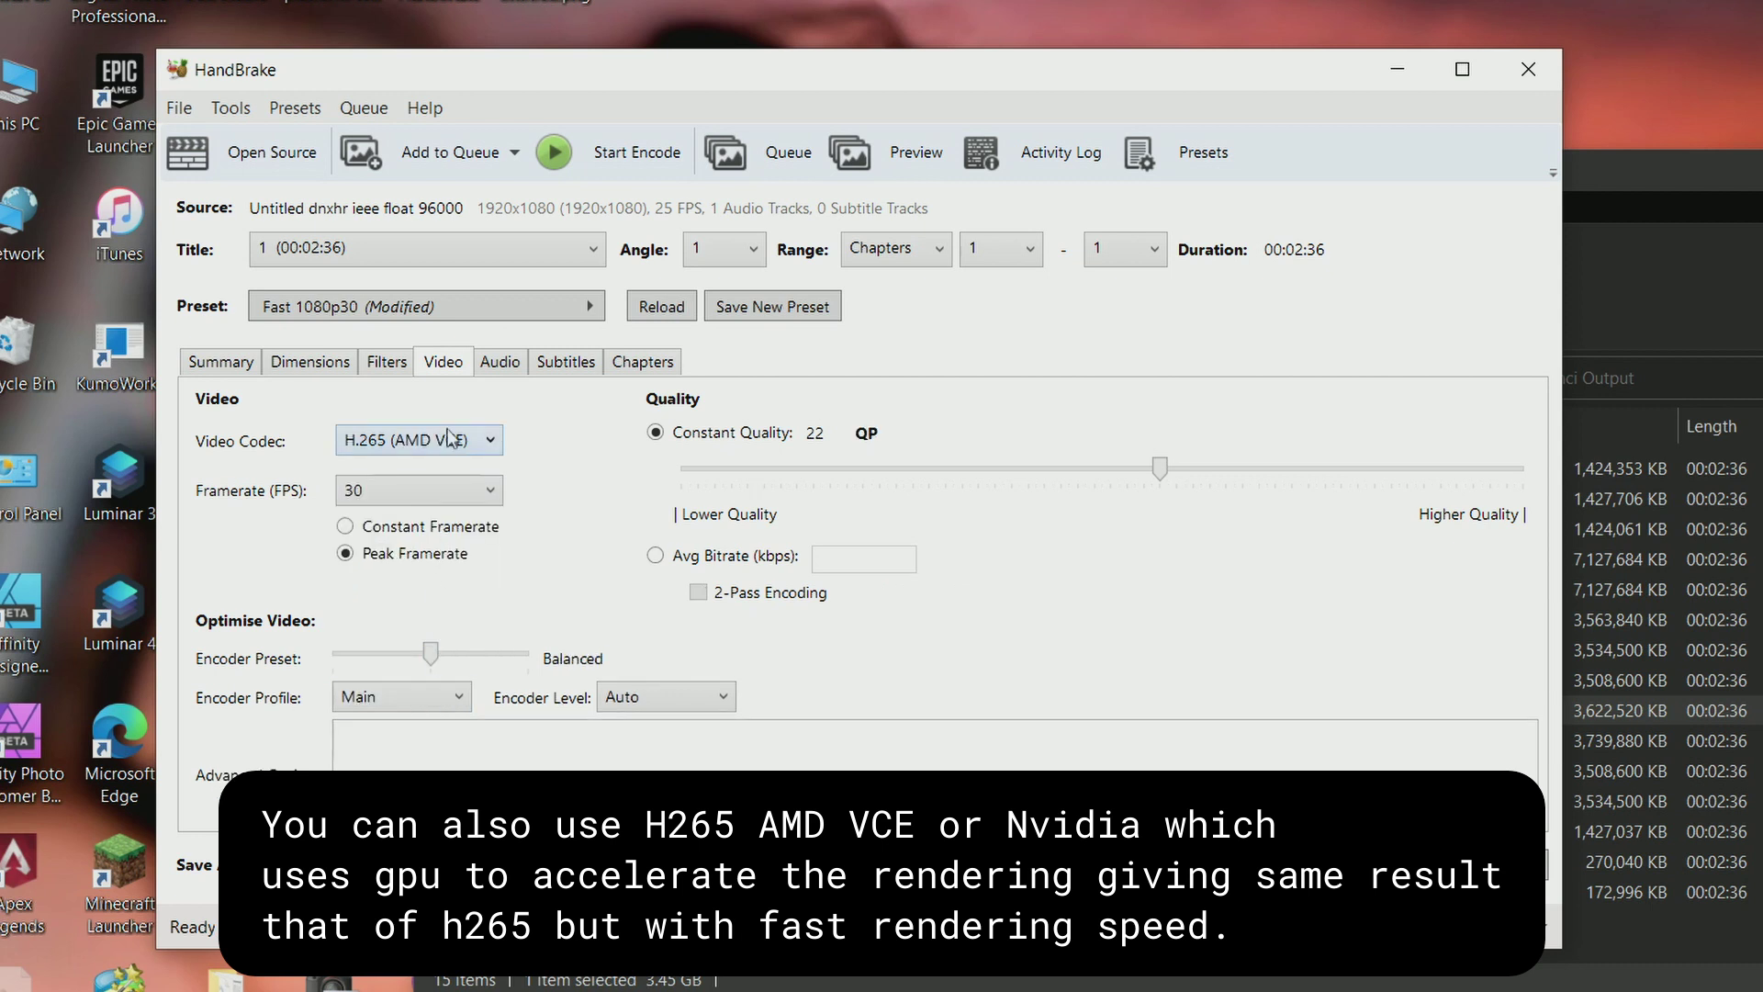
left_click(445, 438)
left_click(429, 604)
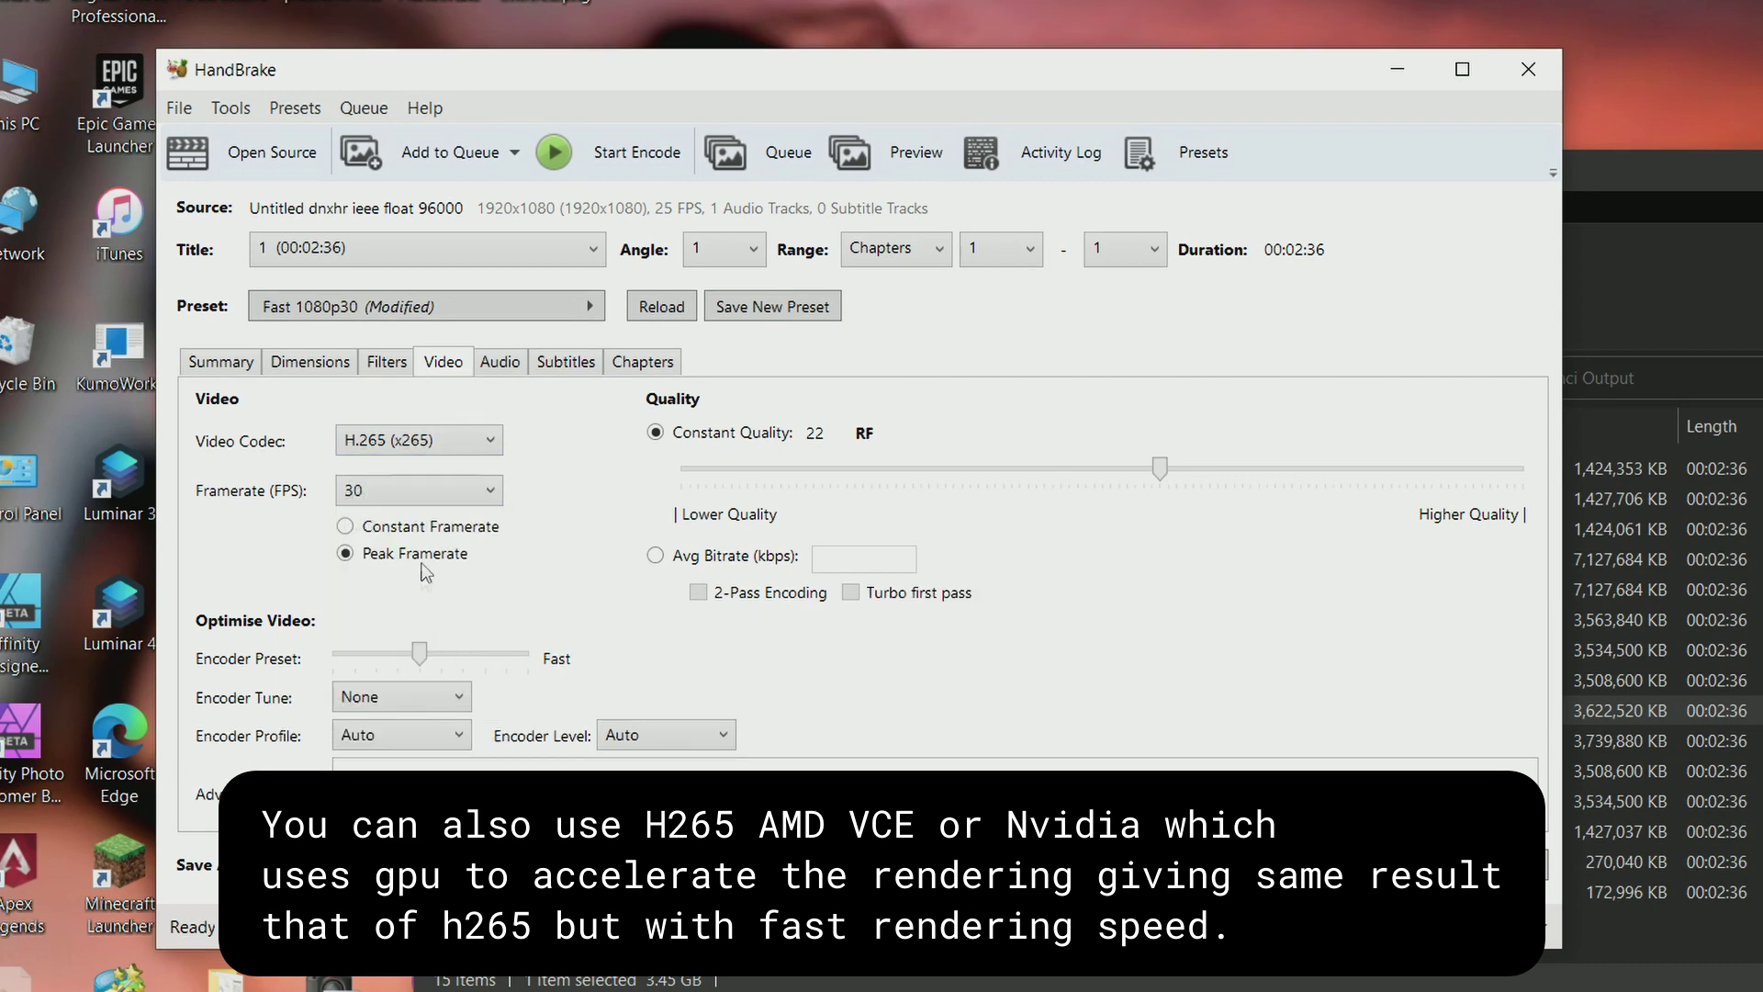
left_click(377, 498)
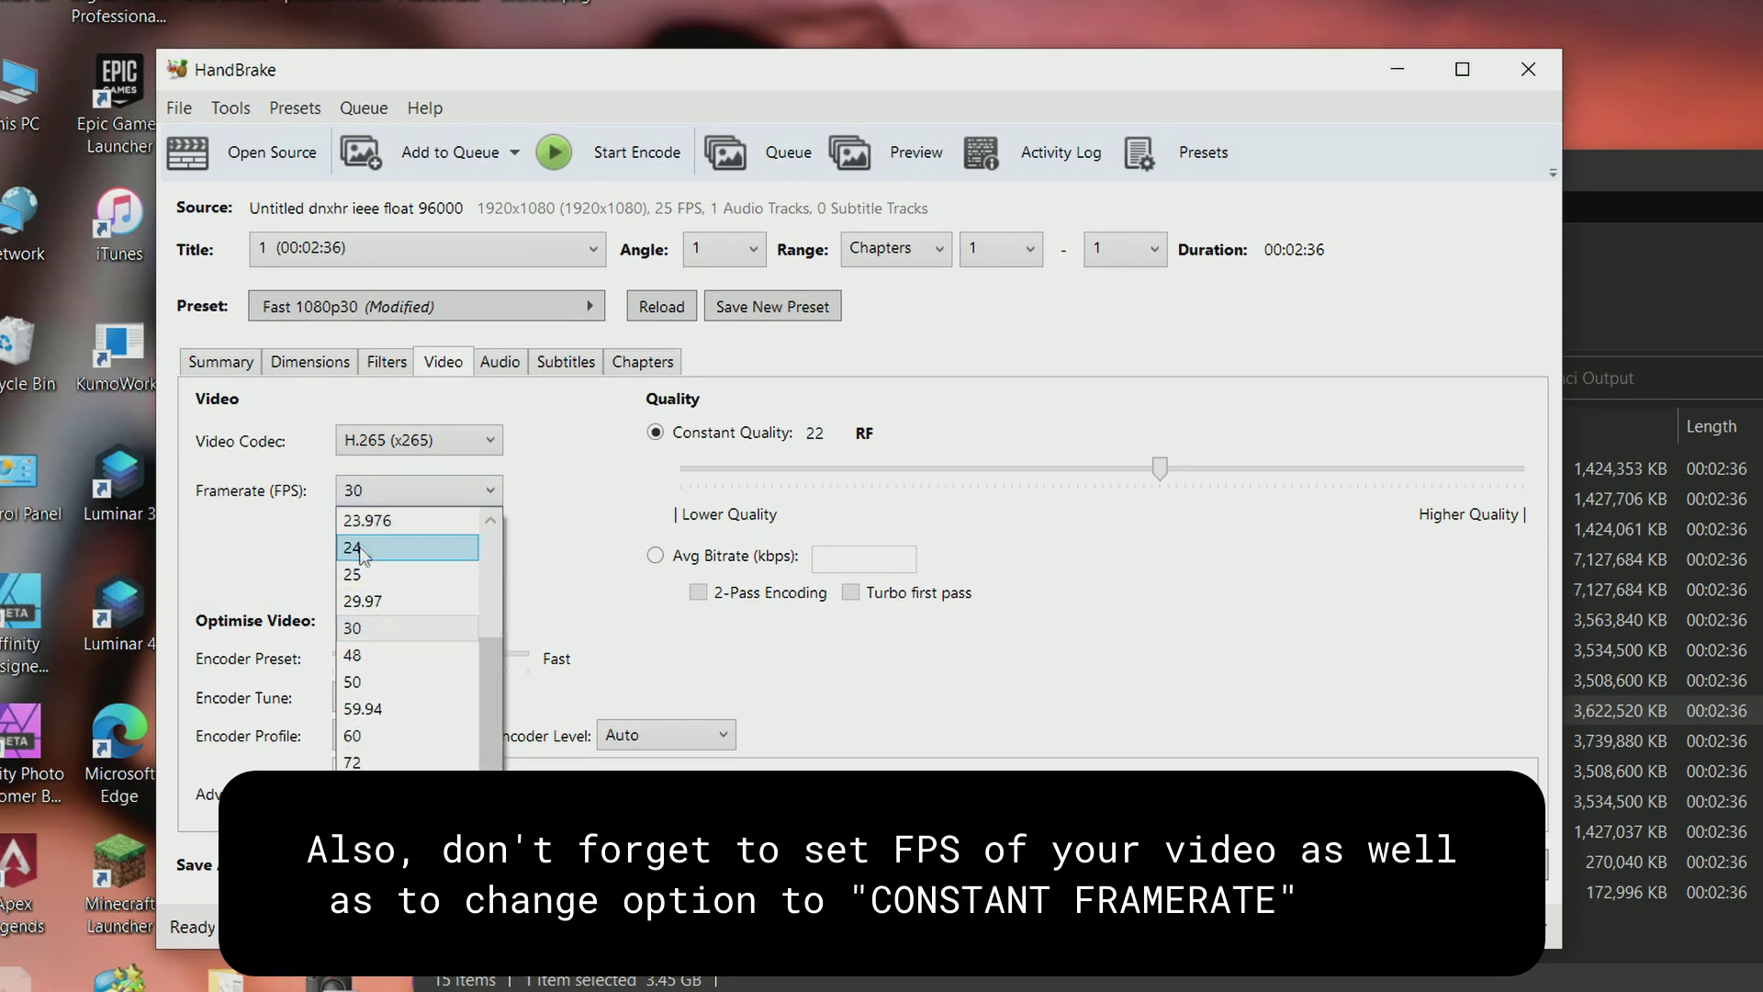
left_click(366, 572)
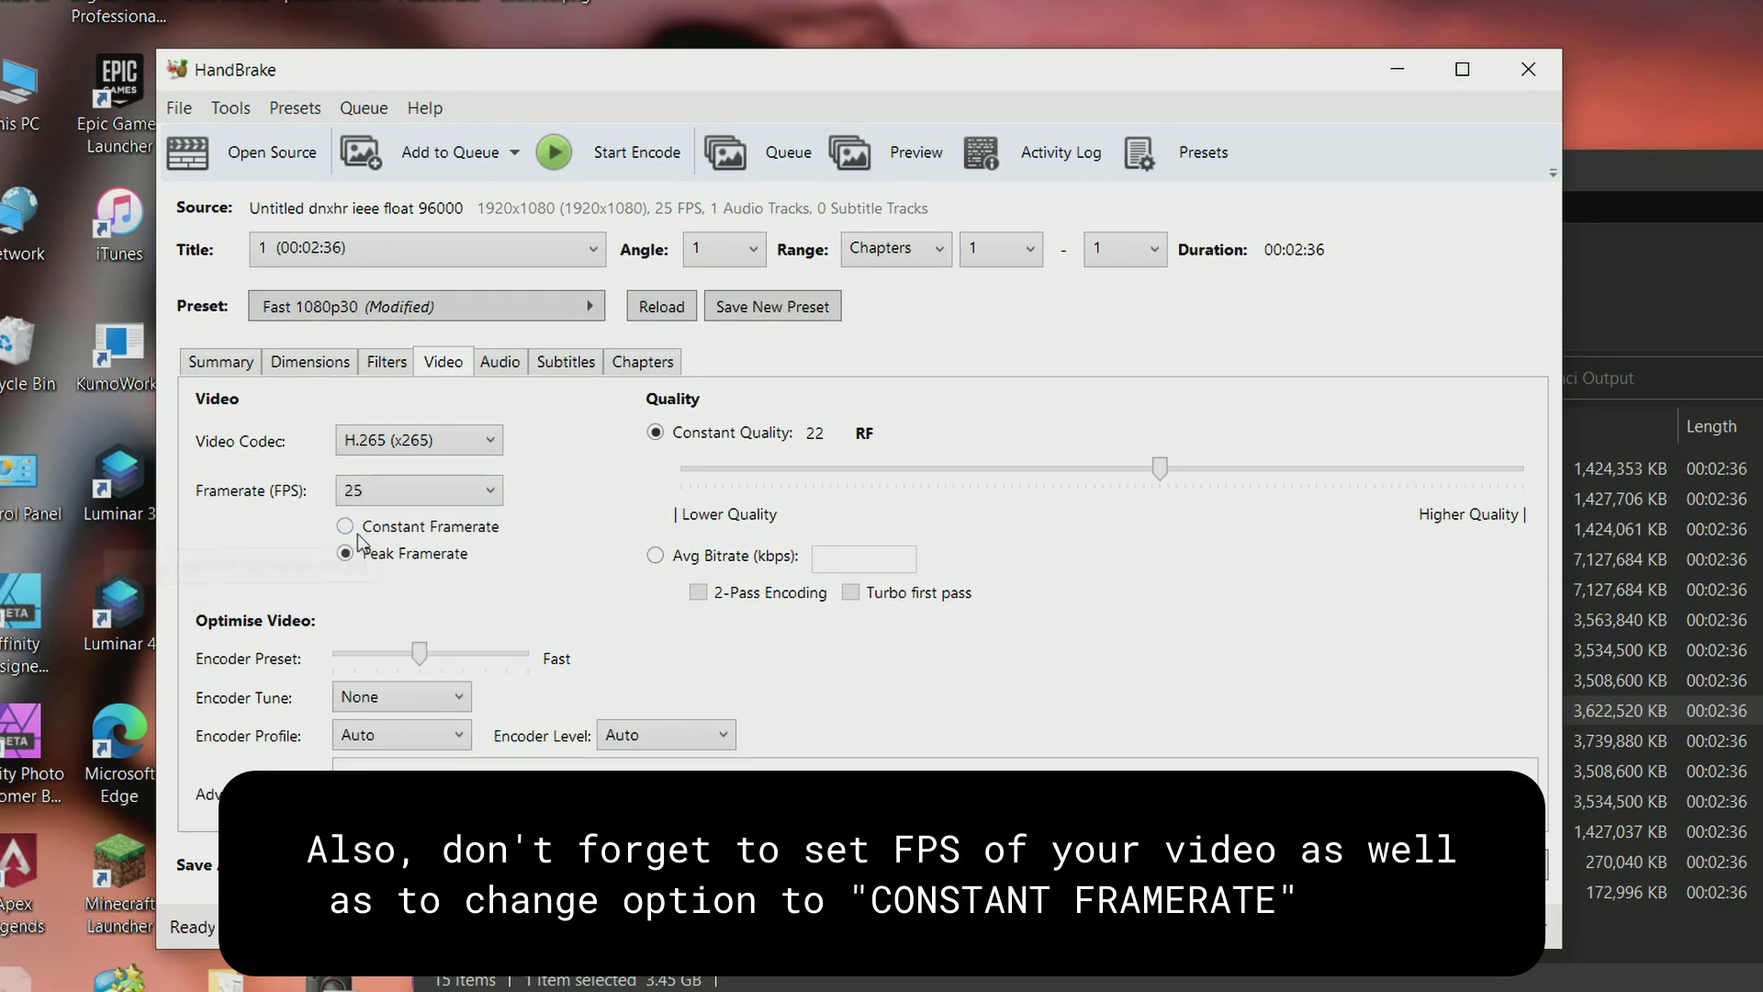
left_click(348, 528)
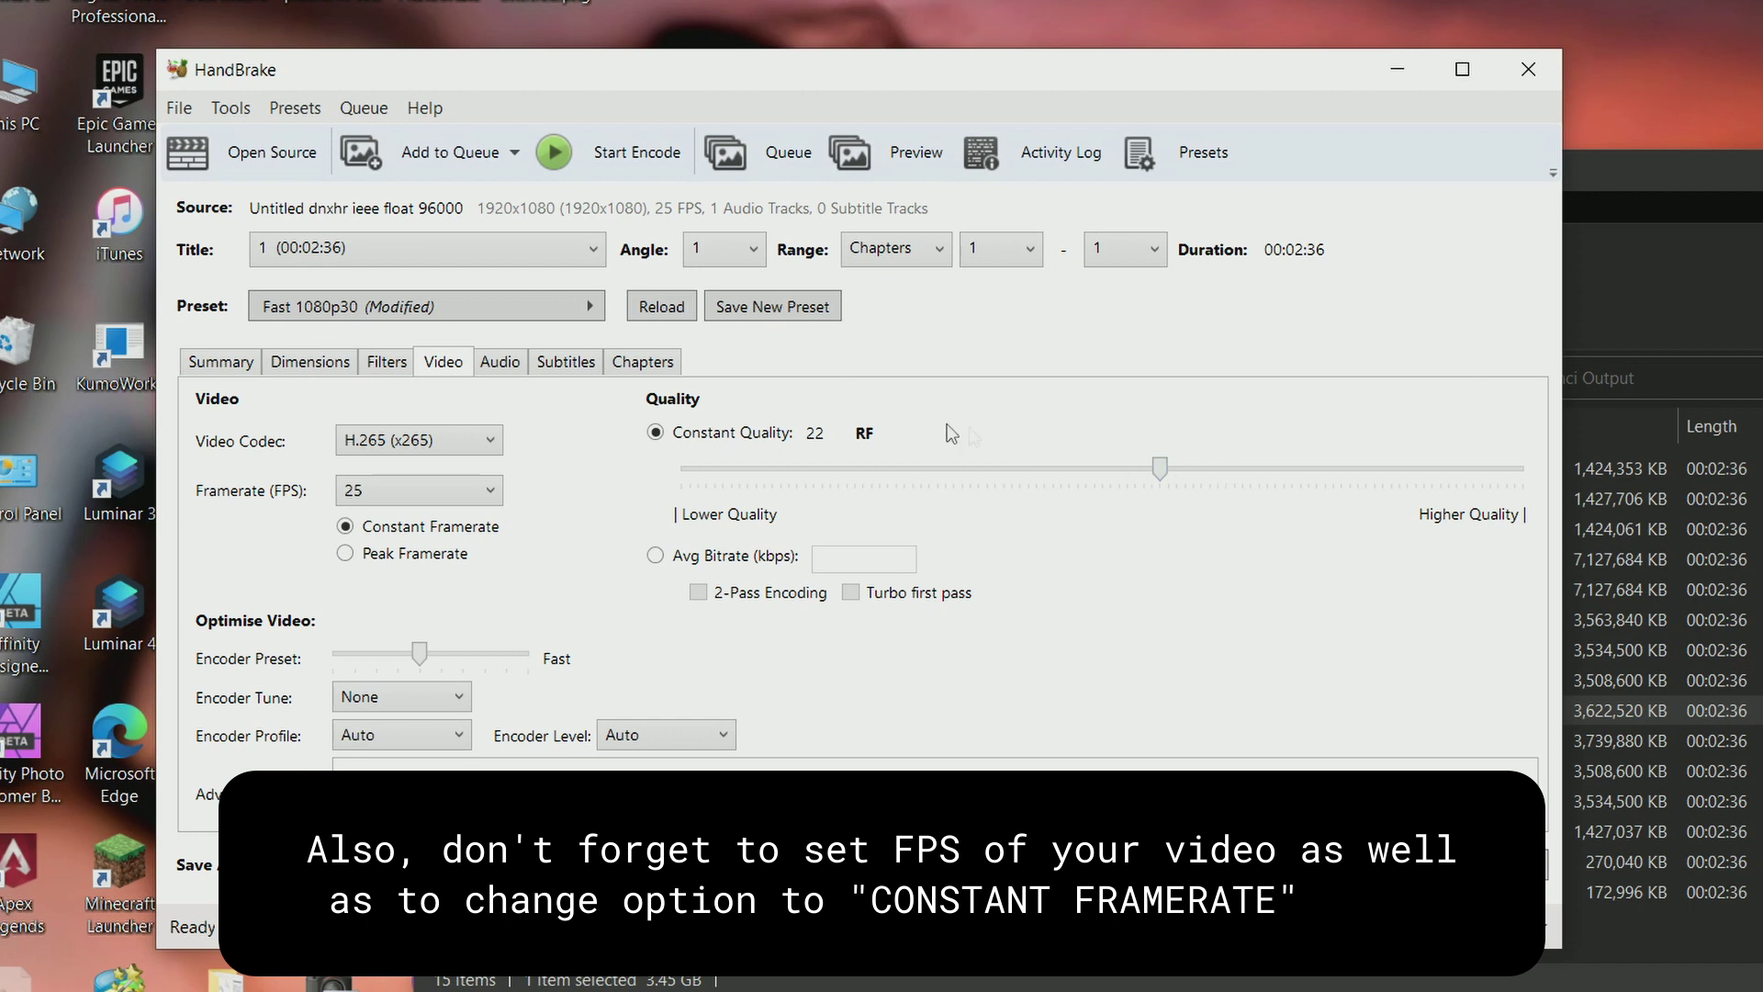
- Raise constant quality to 12.5 RF and set the audio to AC3 at 640 bitrate
left_click_drag(1160, 469, 1337, 492)
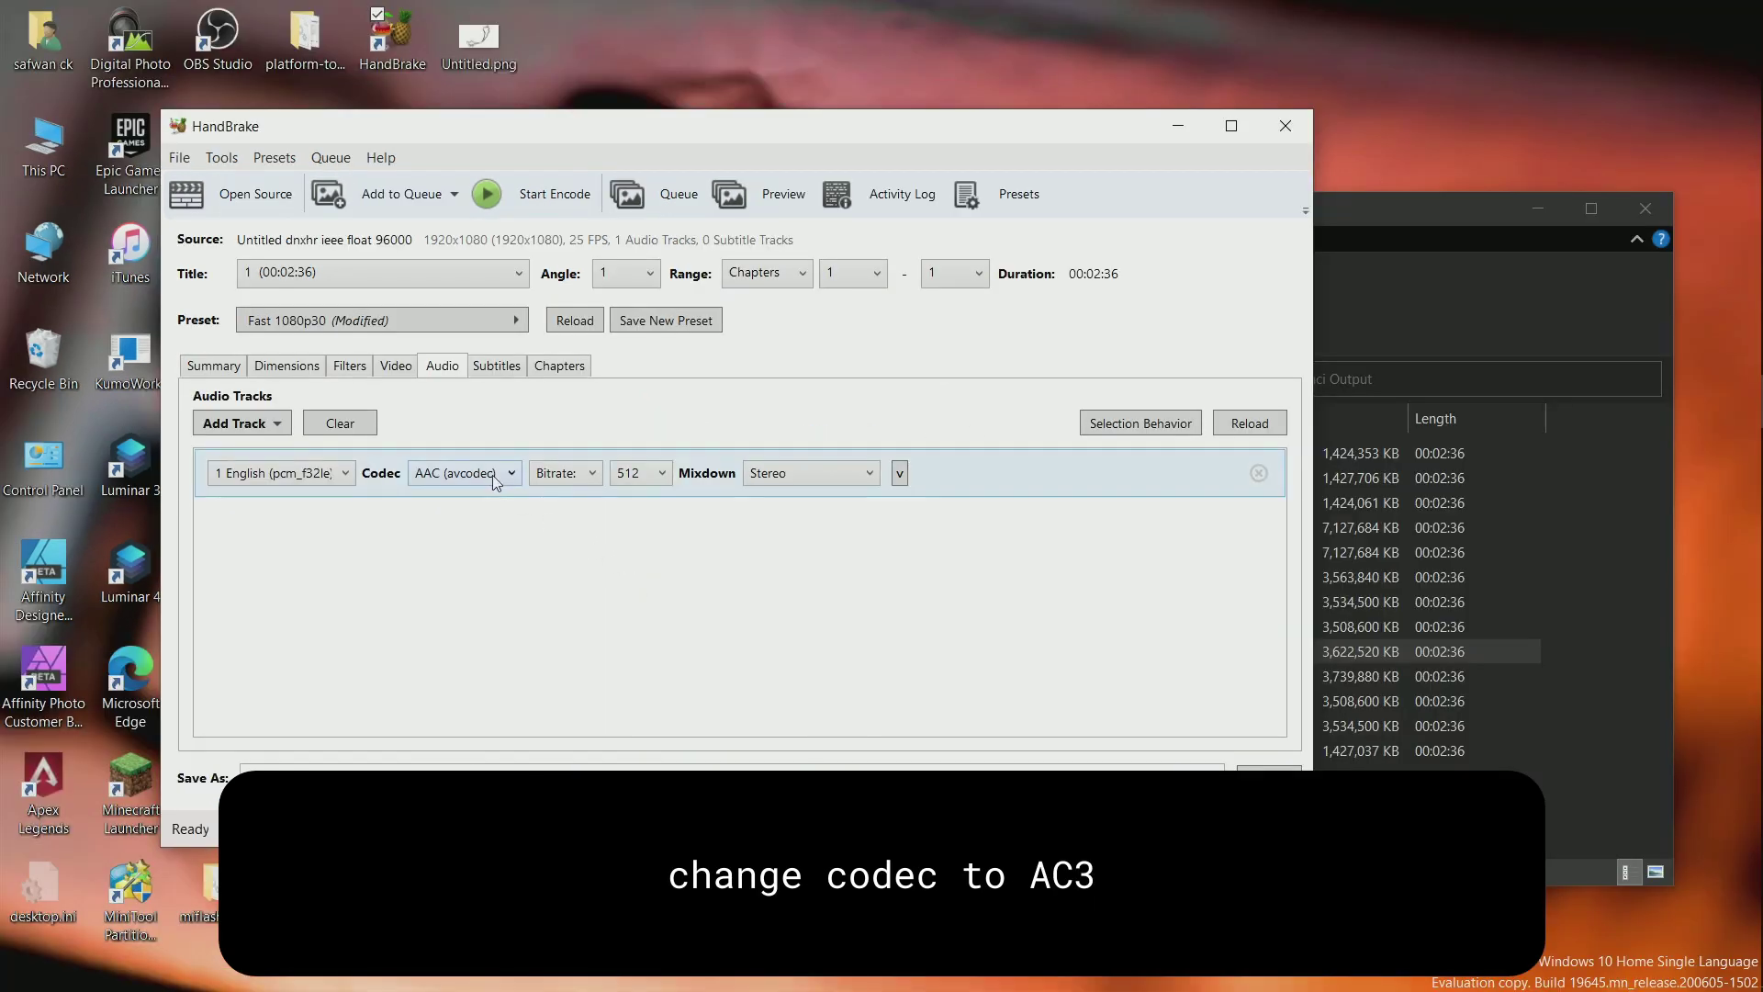
left_click(500, 473)
left_click(471, 542)
left_click(640, 473)
left_click(641, 760)
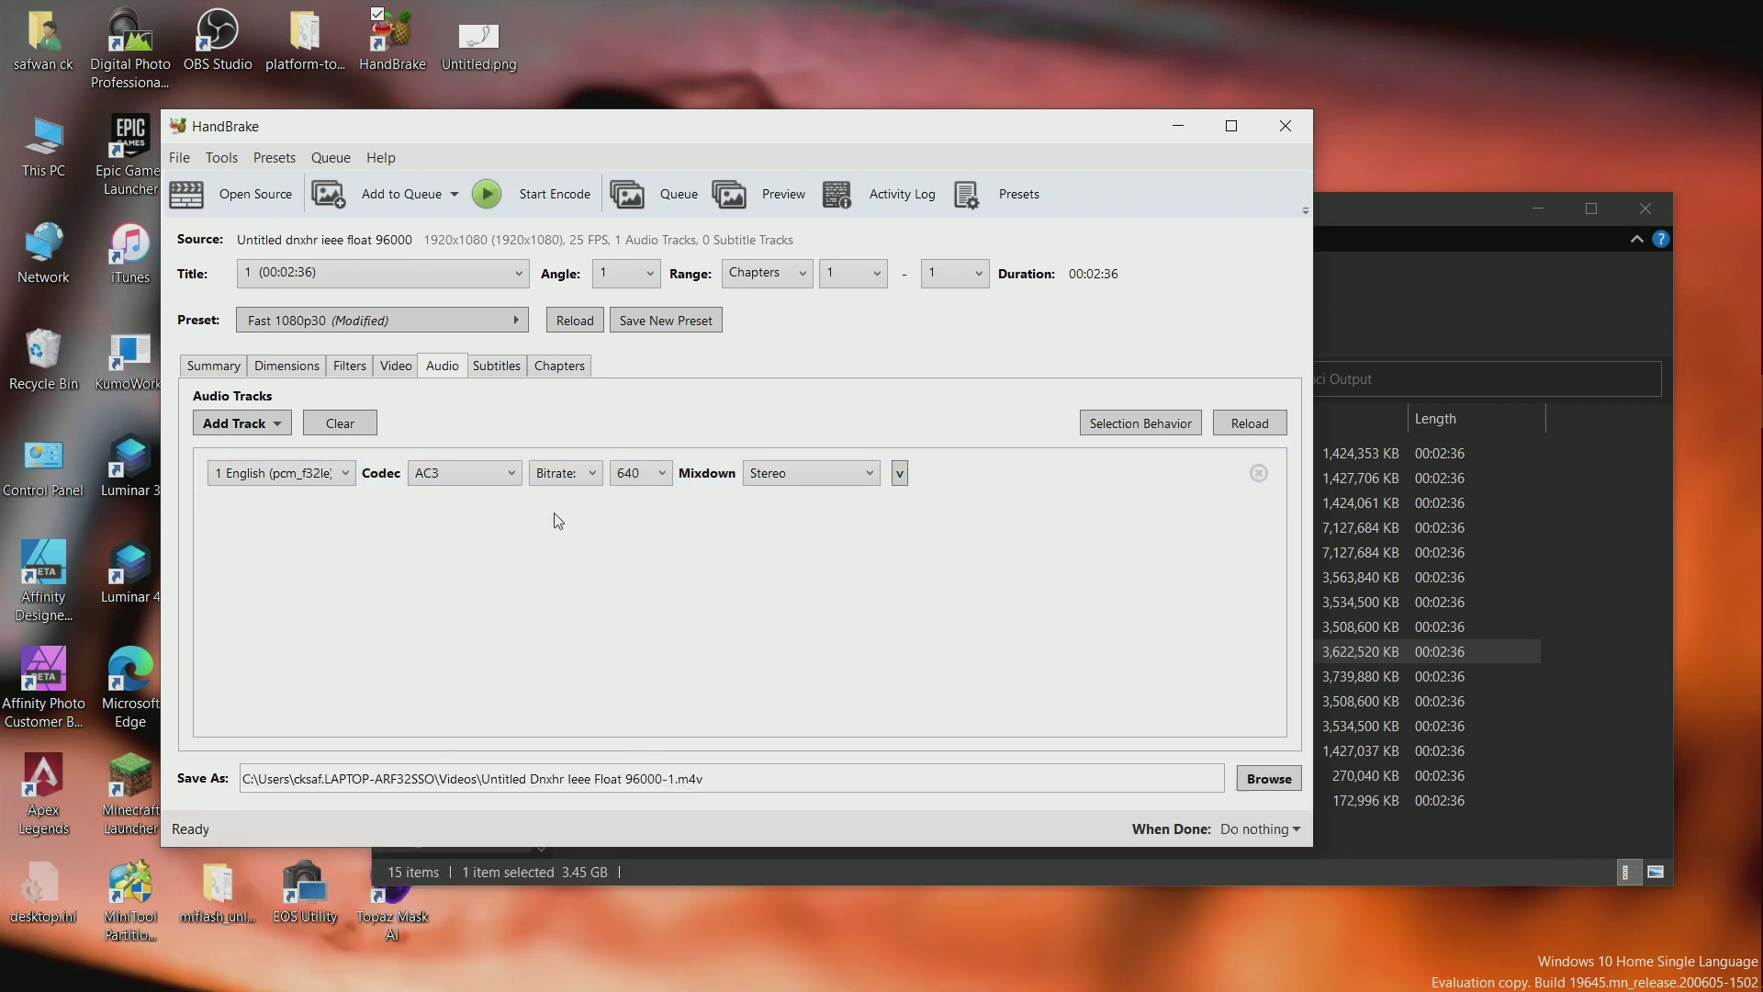
left_click(494, 370)
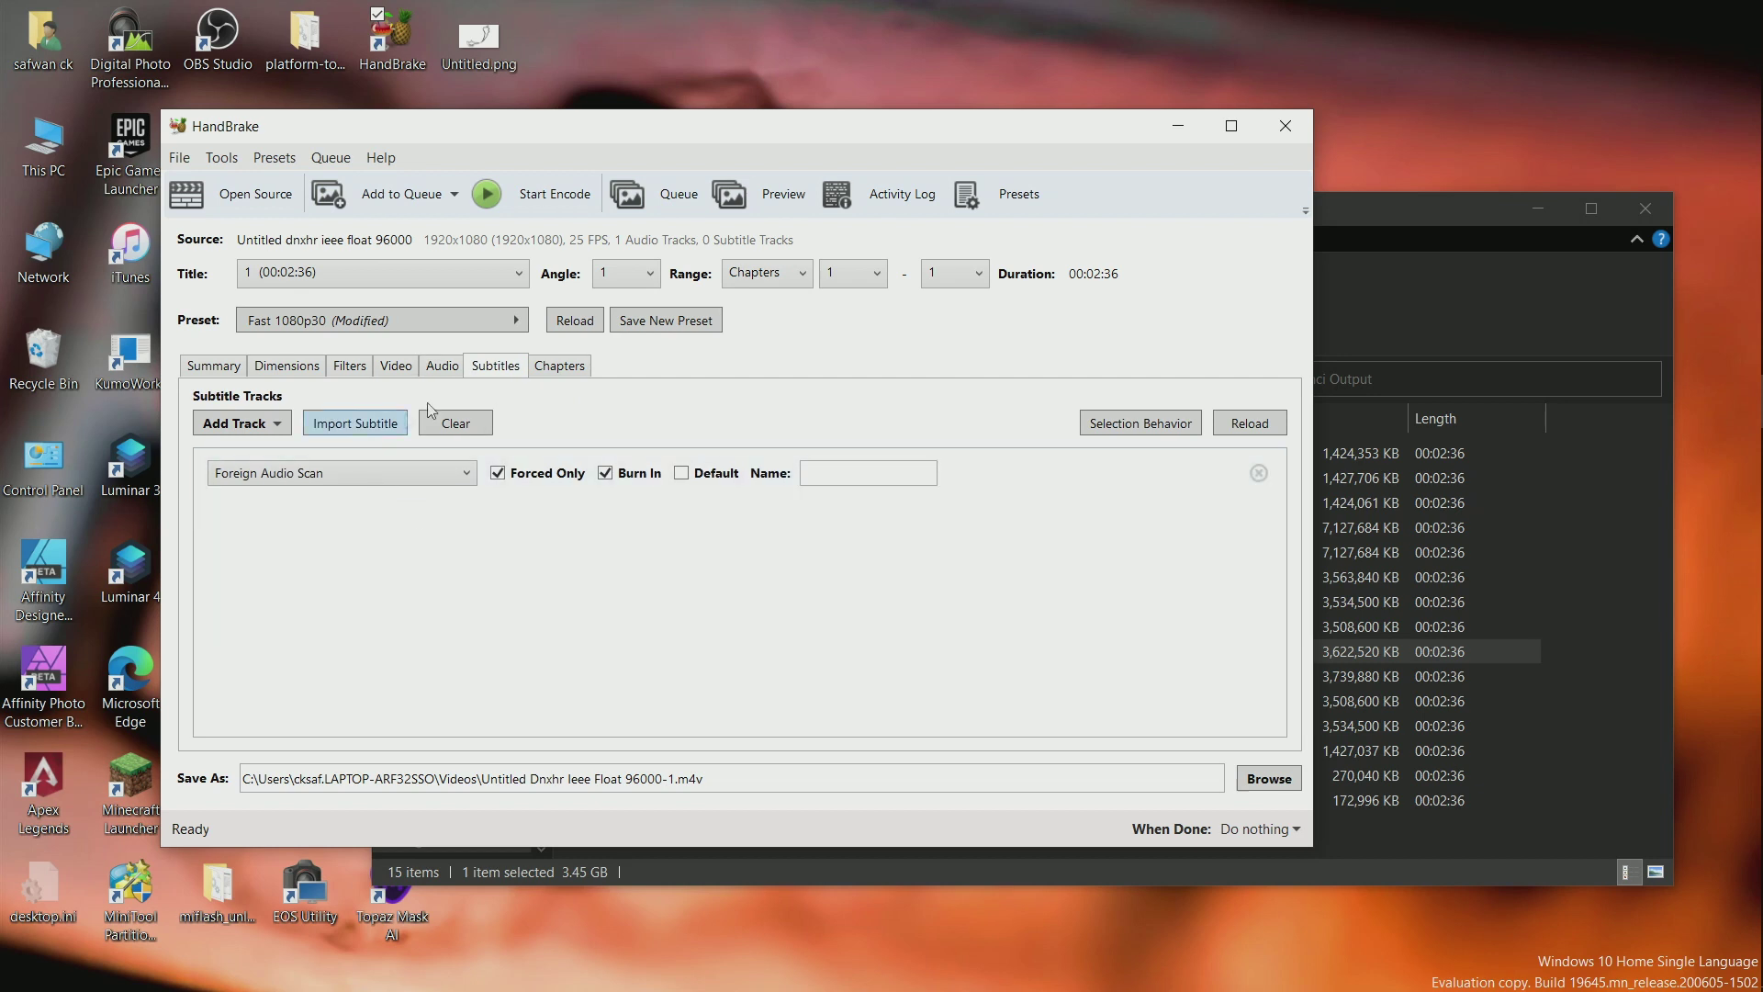
- Set the output save location to the Documents\YouTube folder
left_click(1269, 778)
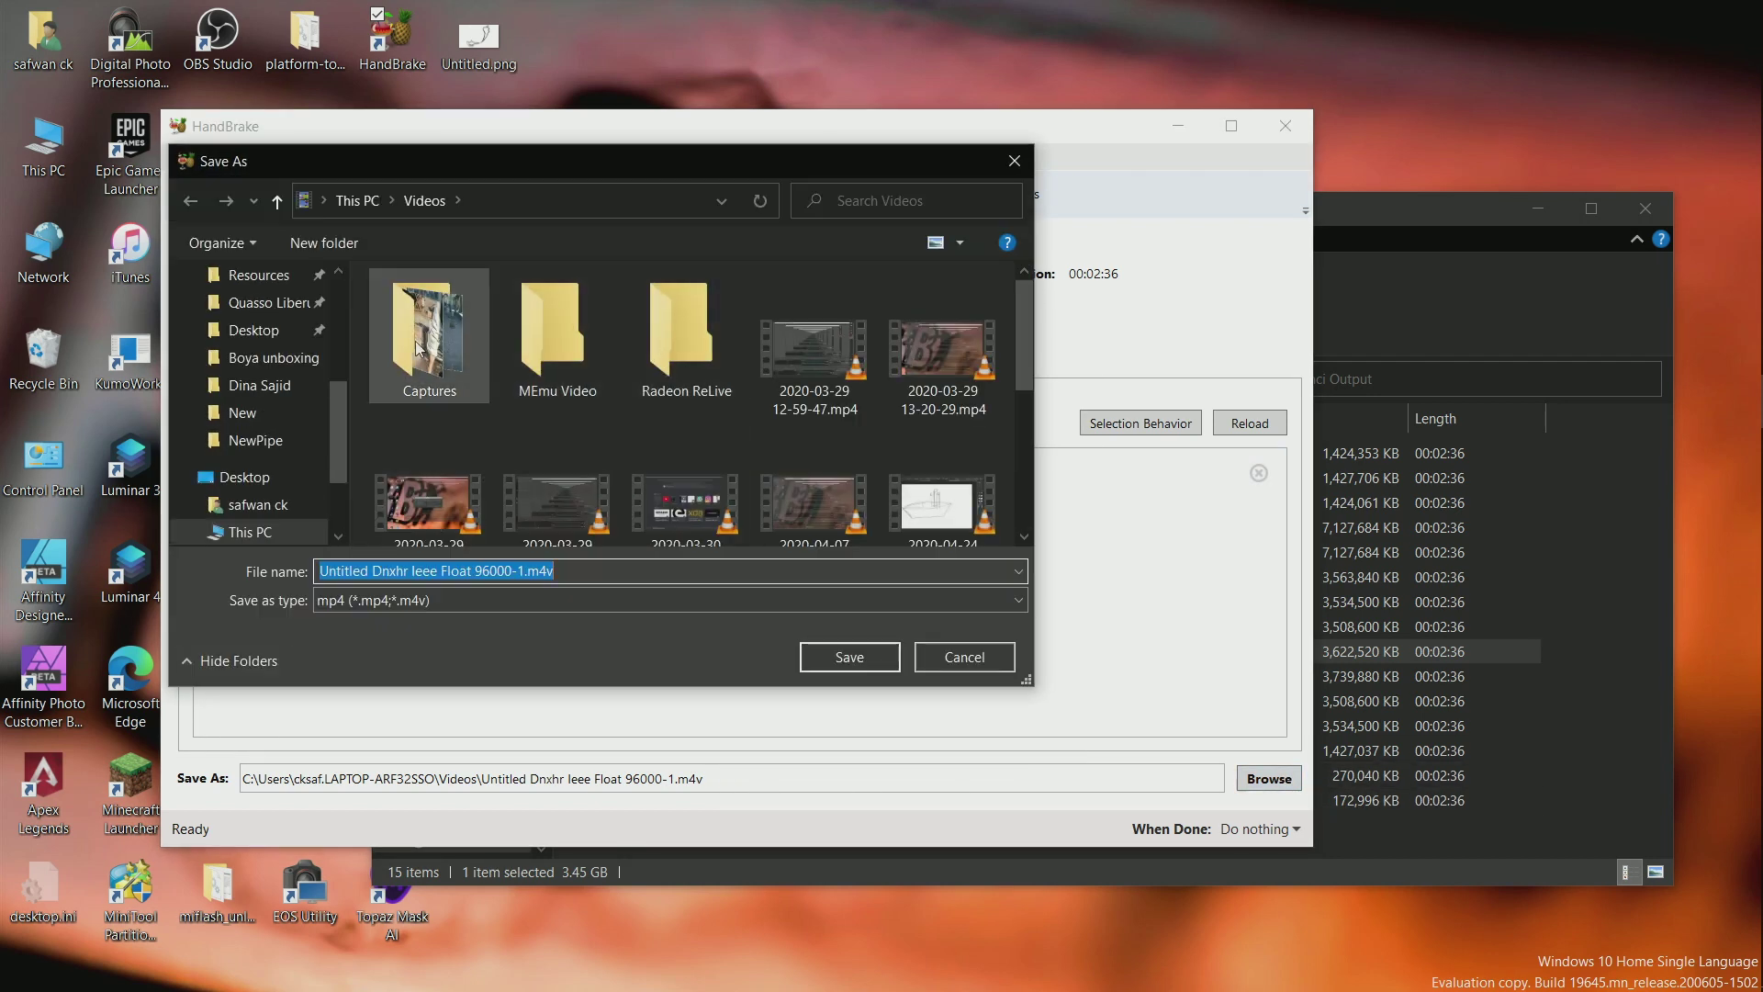
left_click_drag(338, 401, 338, 316)
left_click(264, 358)
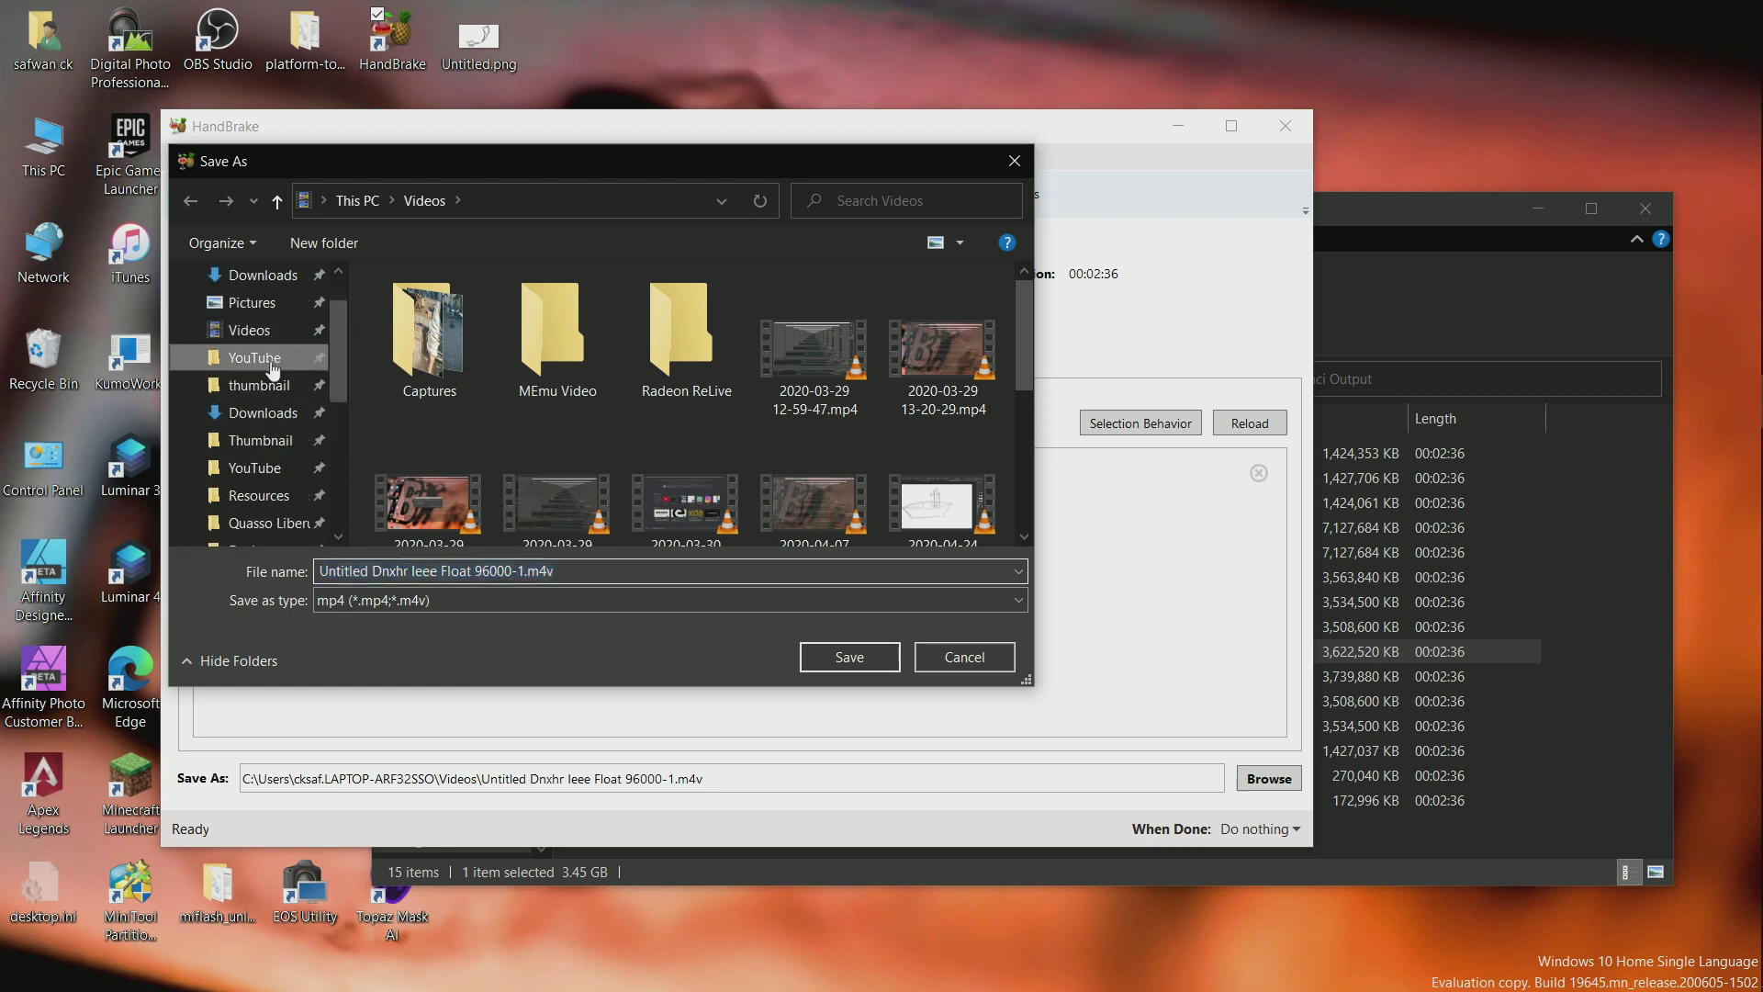
left_click(851, 654)
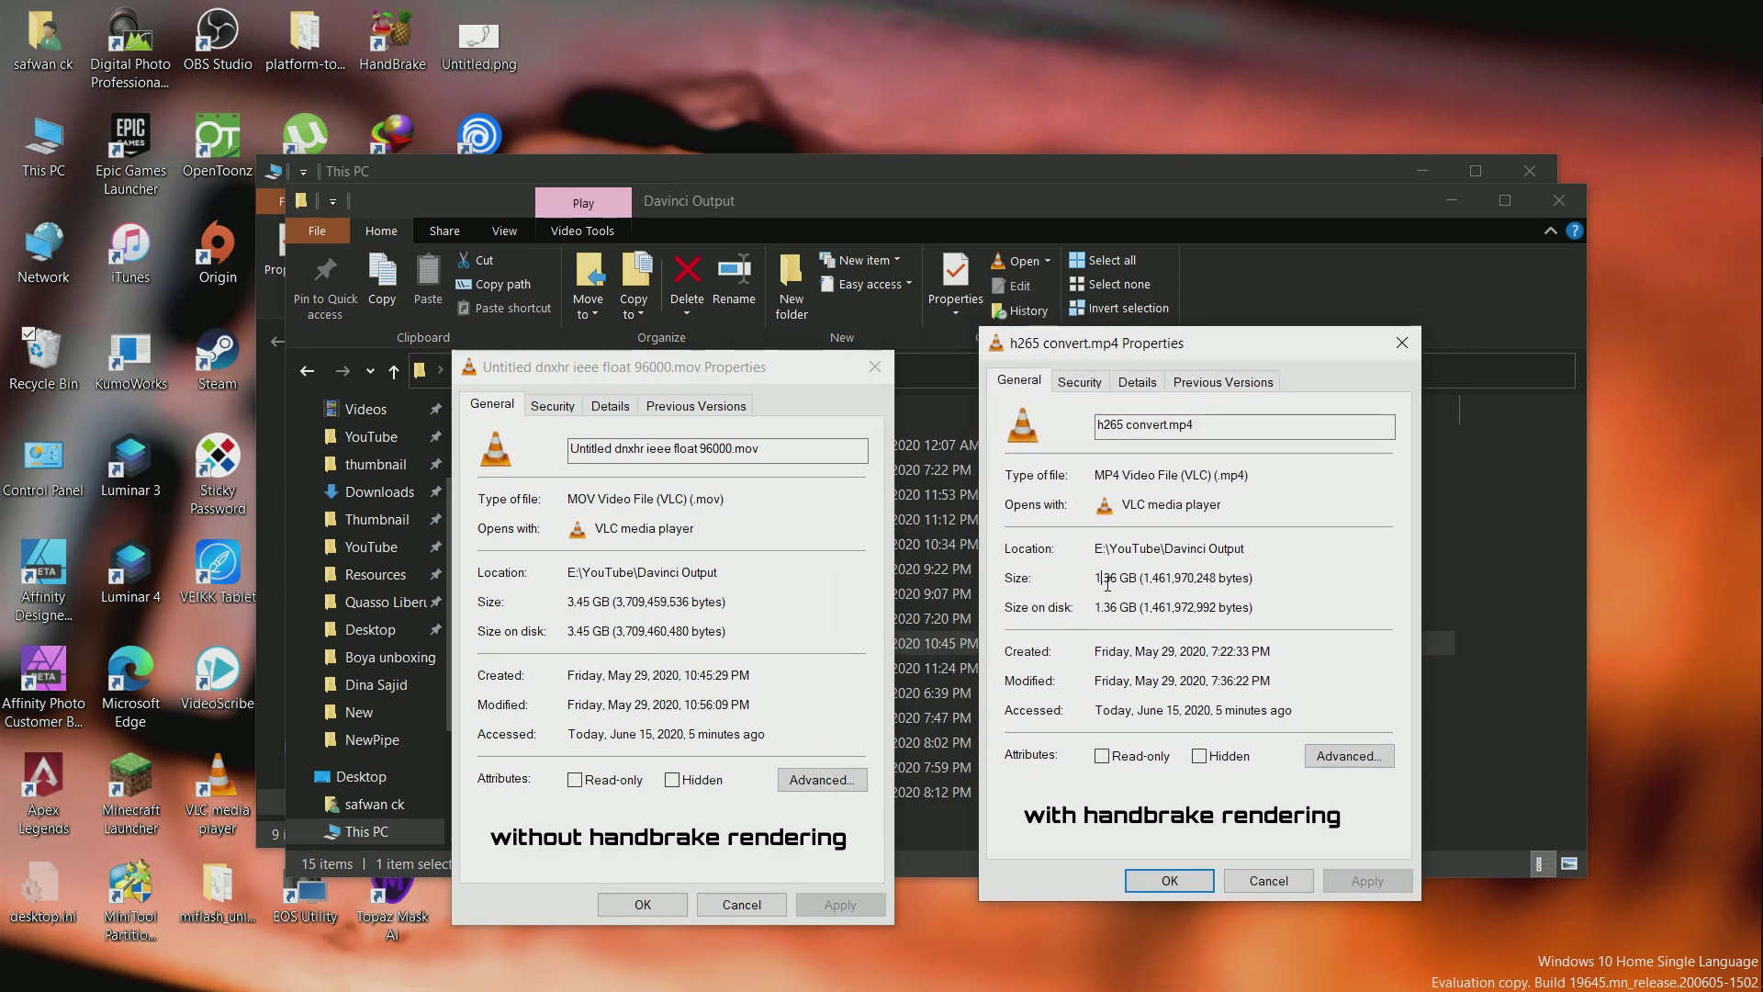
- Arrange the 3.45 GB original .mov and 1.36 GB h265 convert.mp4 properties side by side
left_click(1101, 579)
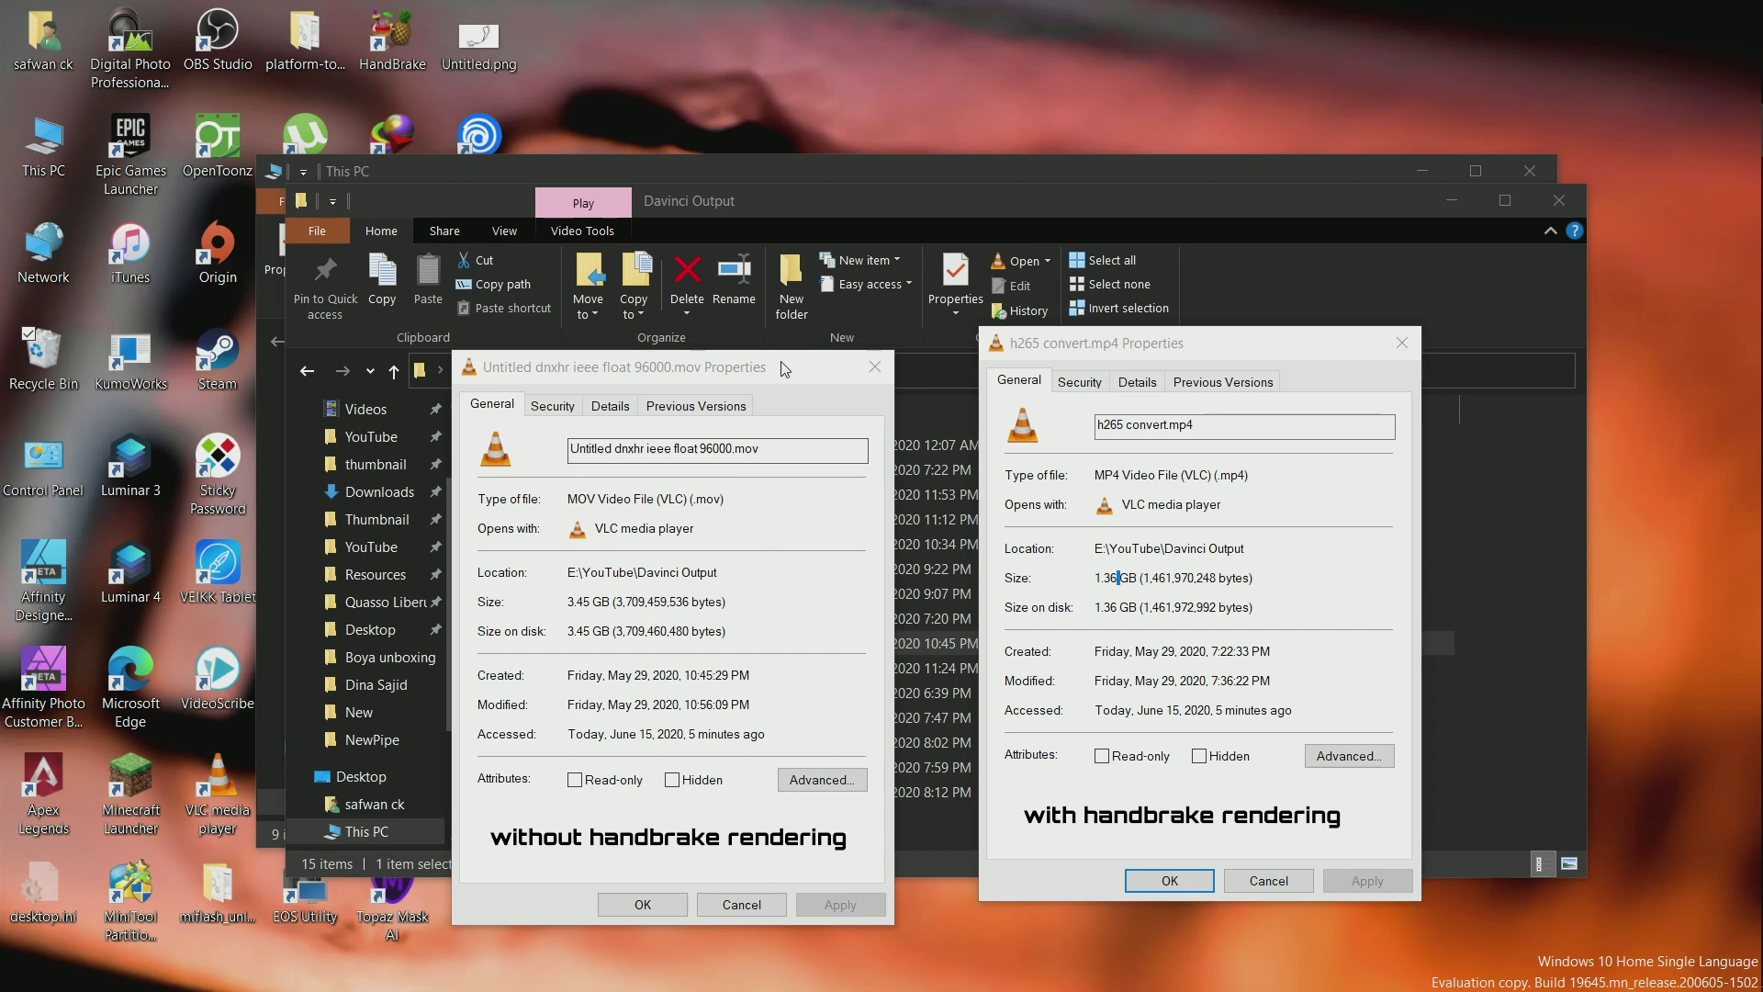
left_click_drag(643, 366, 637, 194)
left_click_drag(1096, 354, 1094, 202)
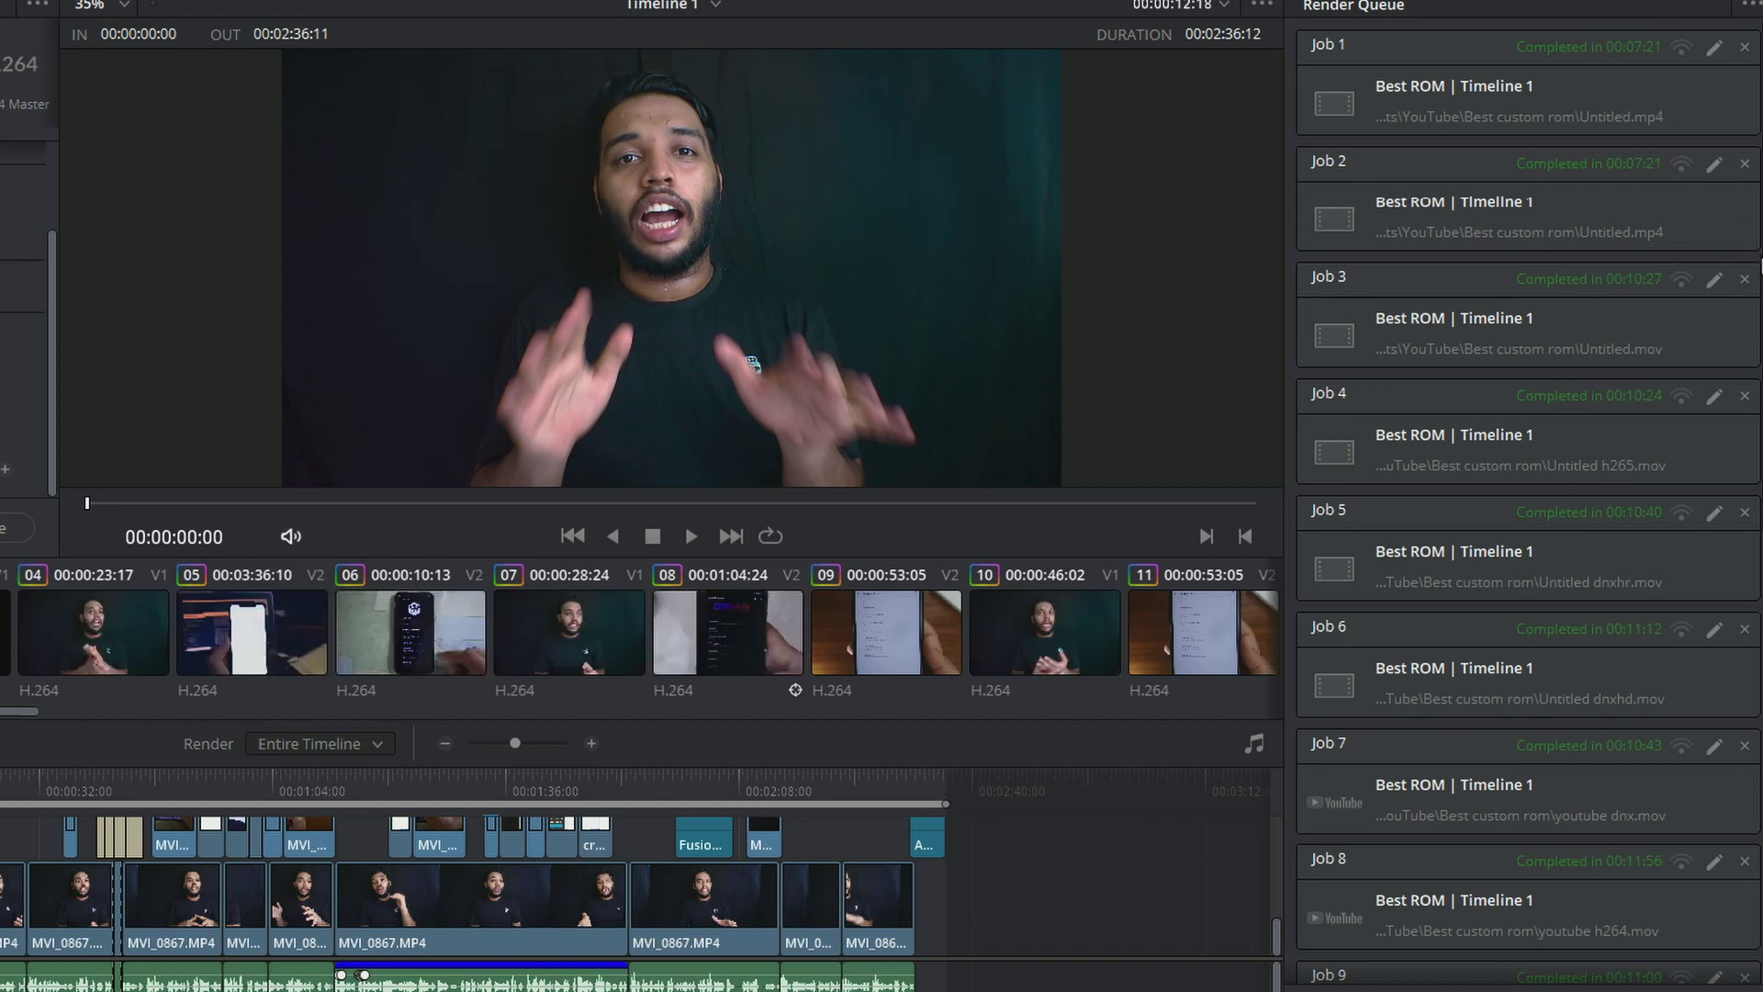
scroll(1739, 459, "down", 5)
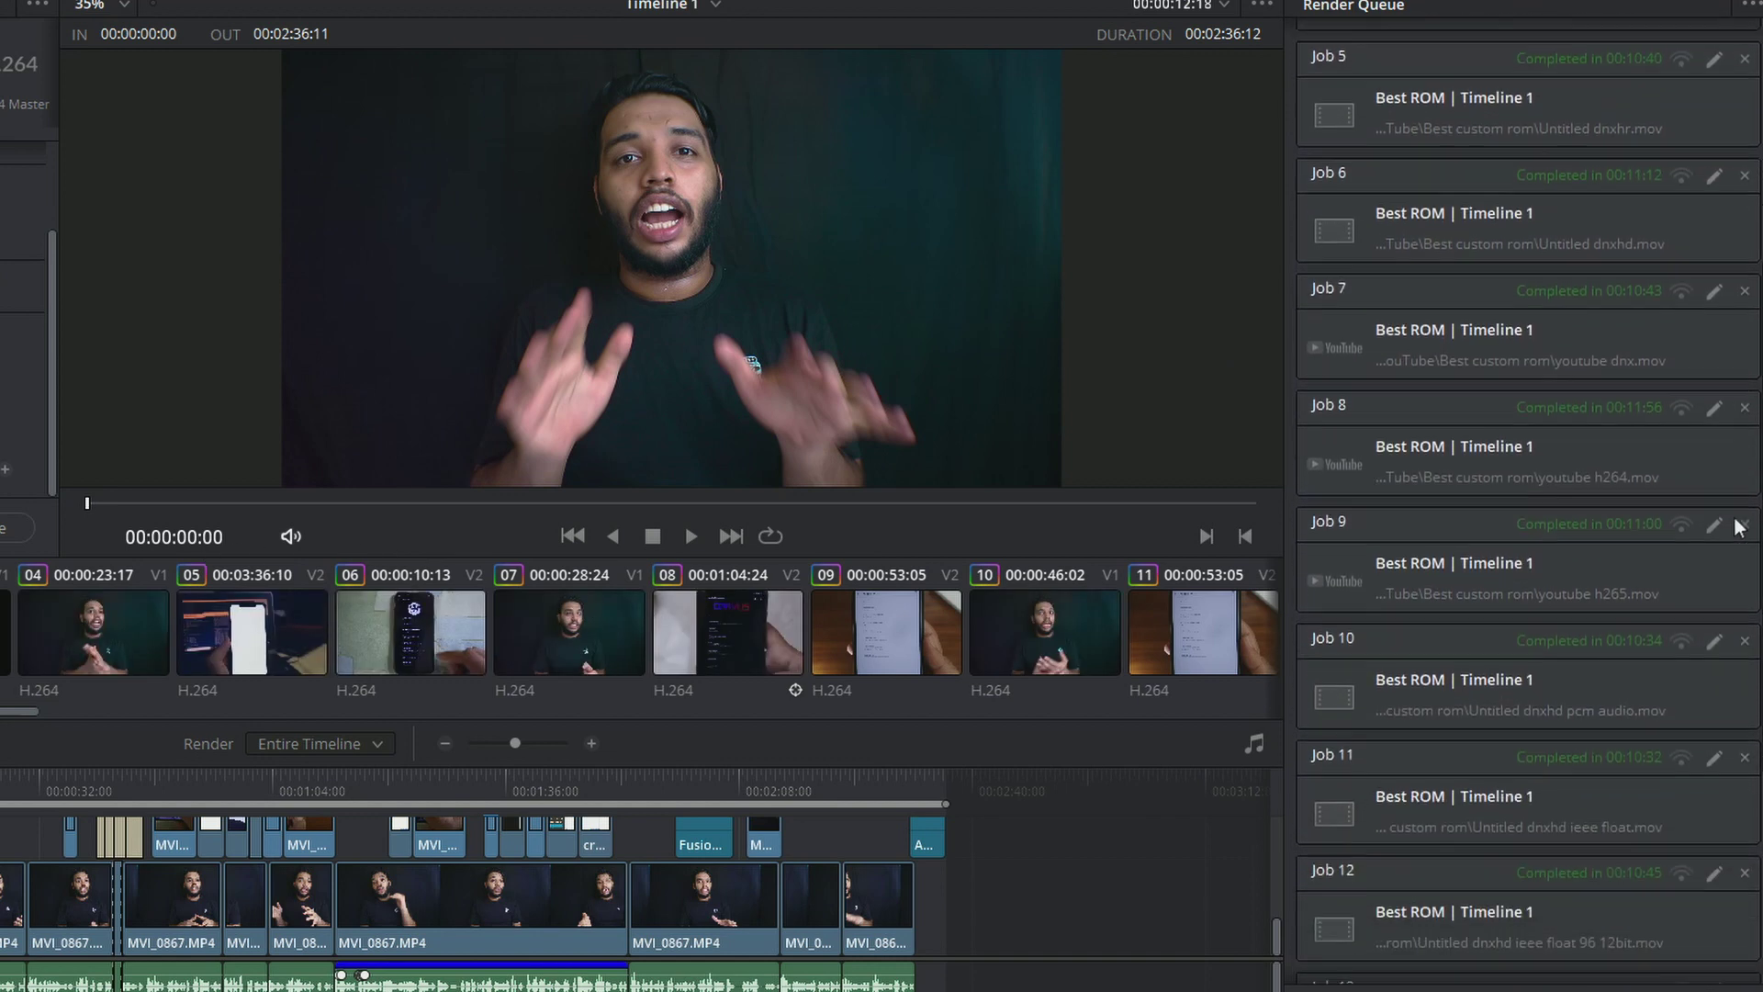
scroll(1737, 551, "down", 2)
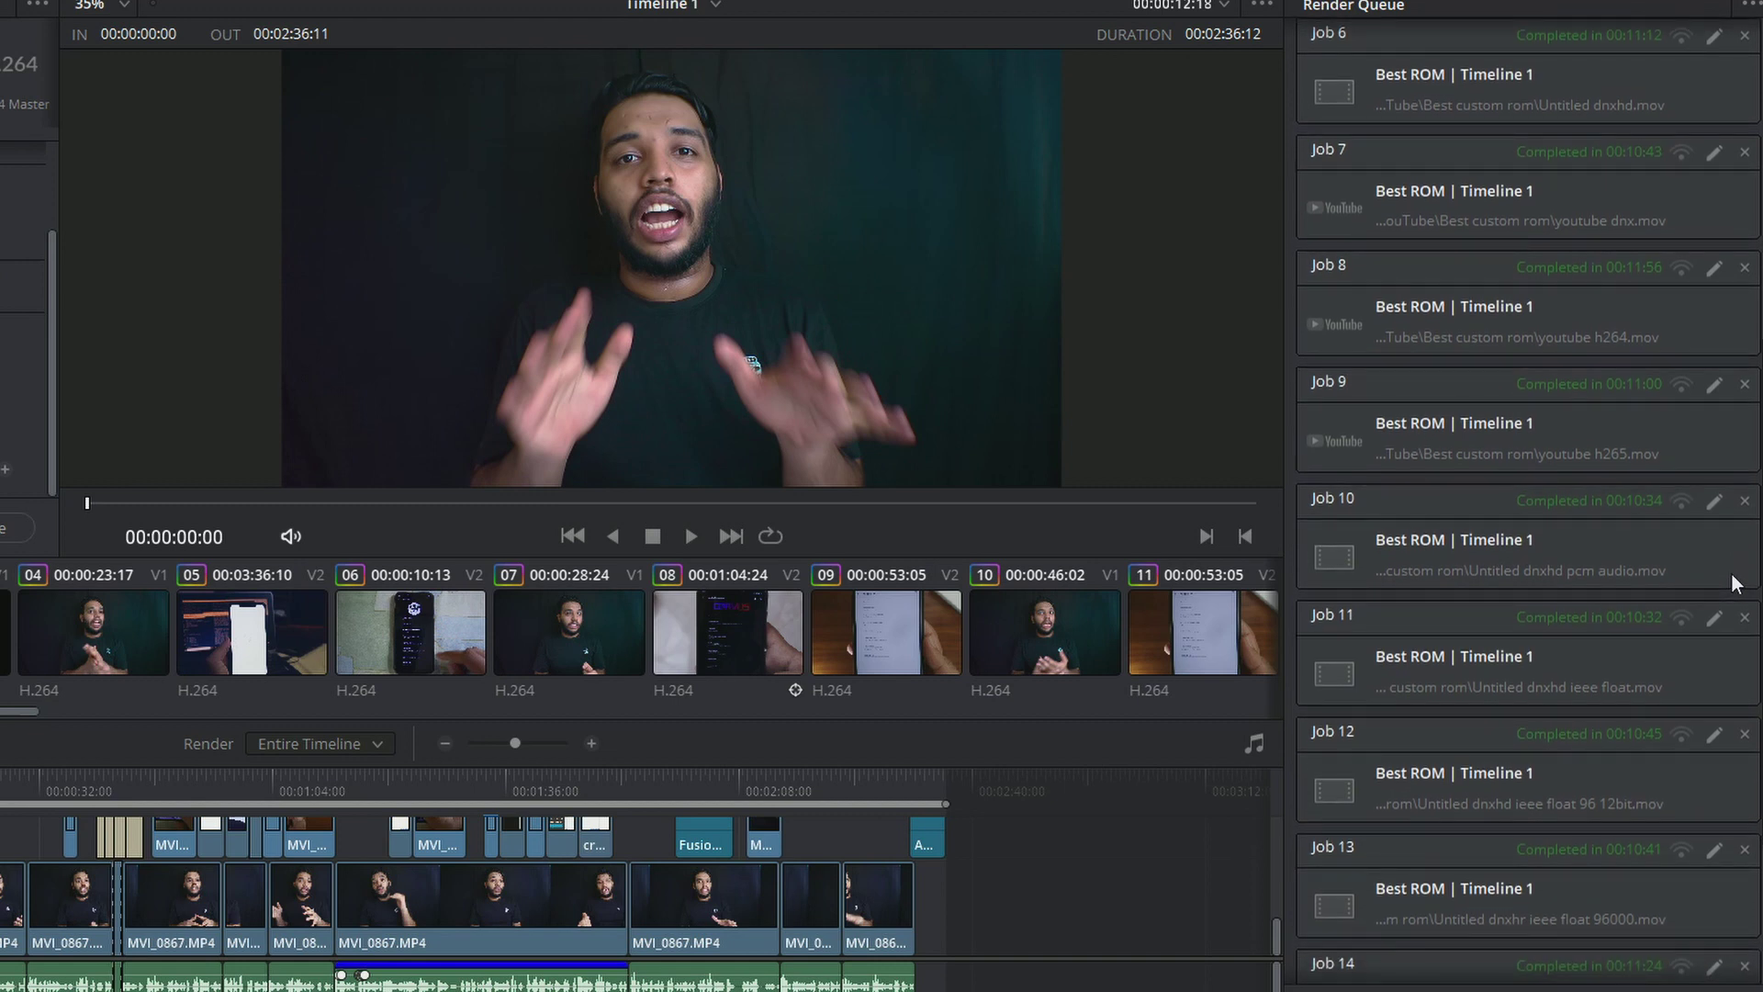
scroll(1689, 578, "down", 1)
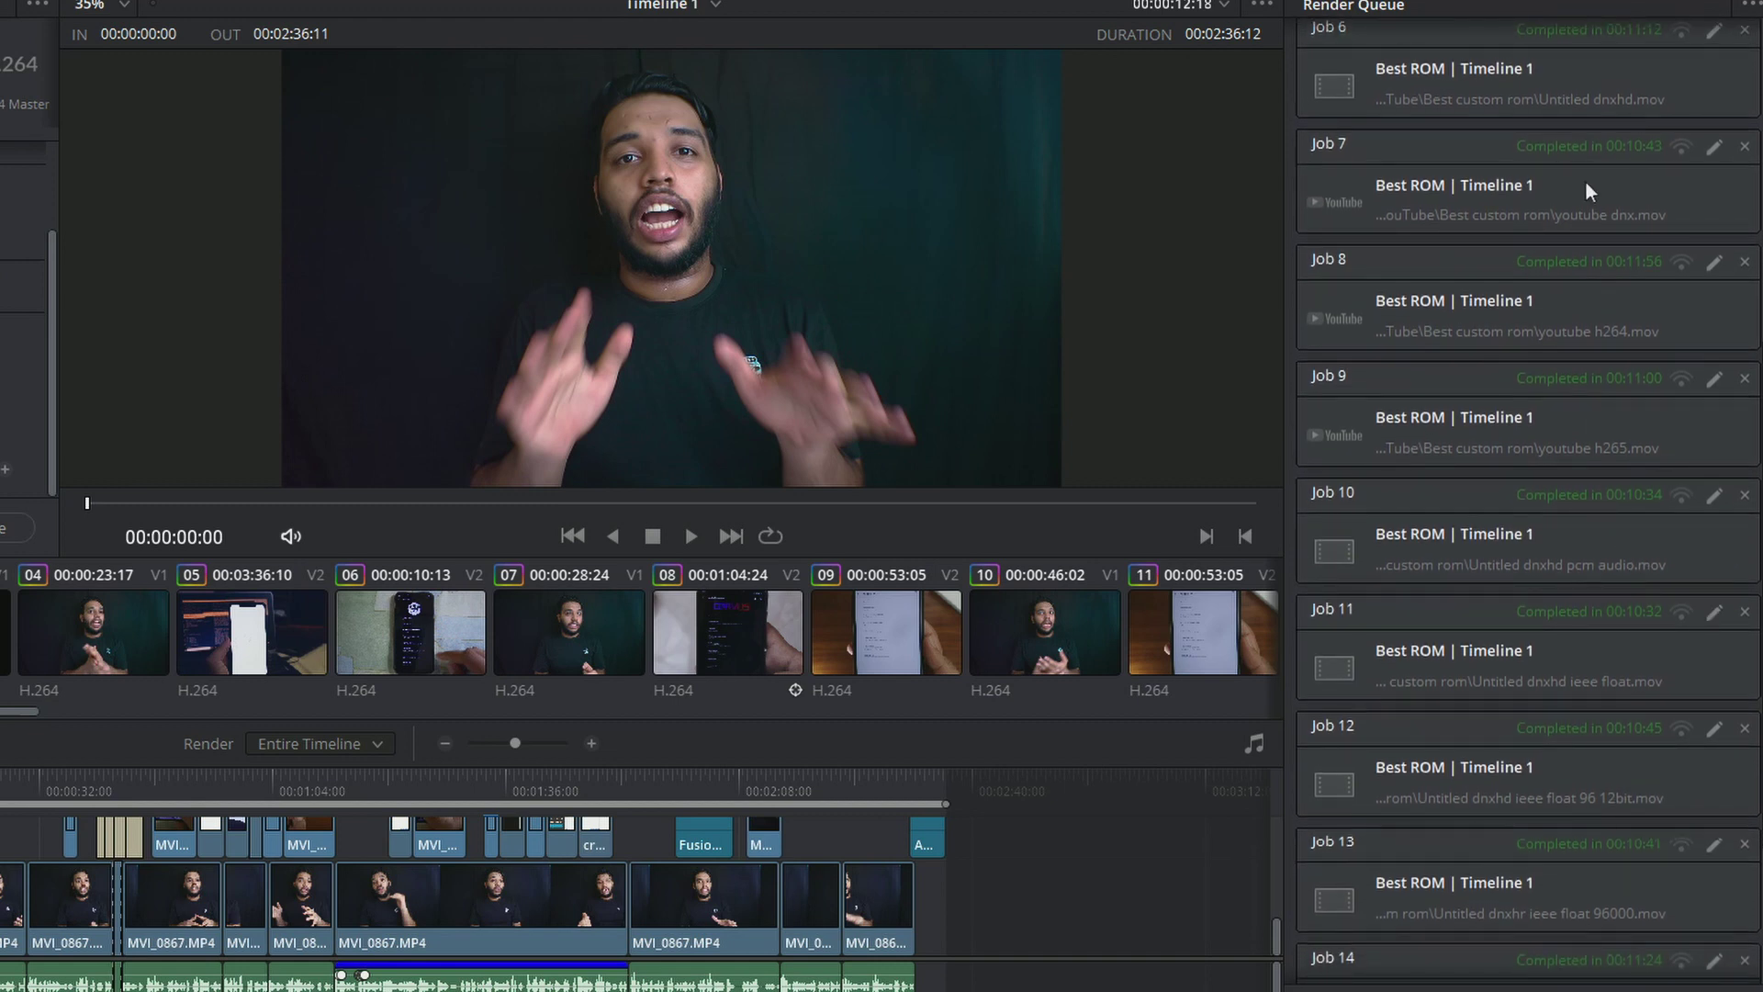